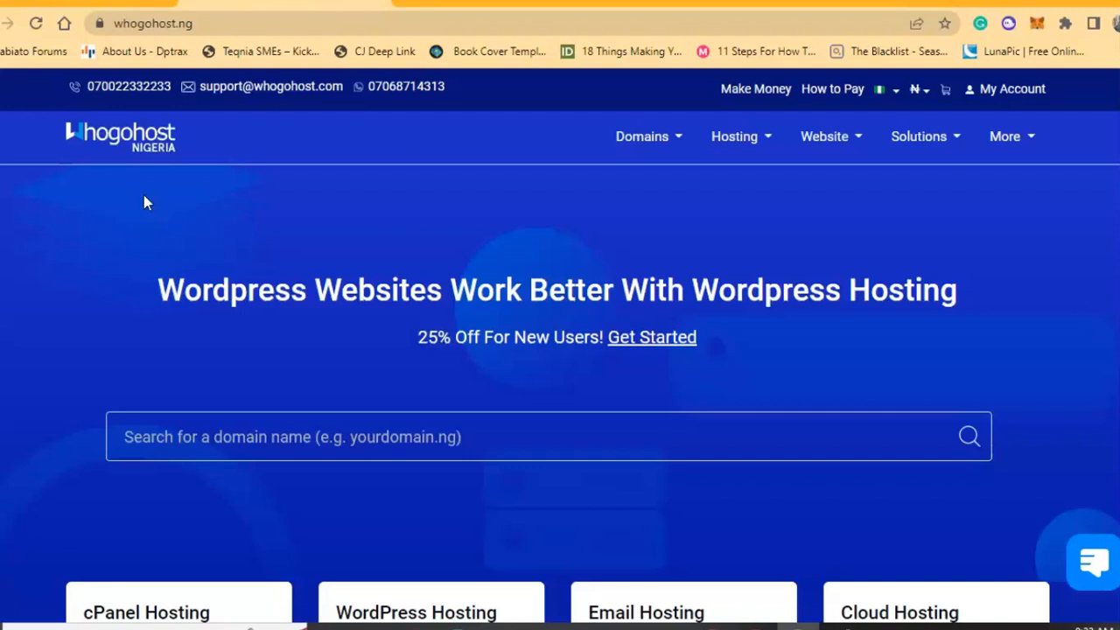
scroll(145, 202, "down", 1)
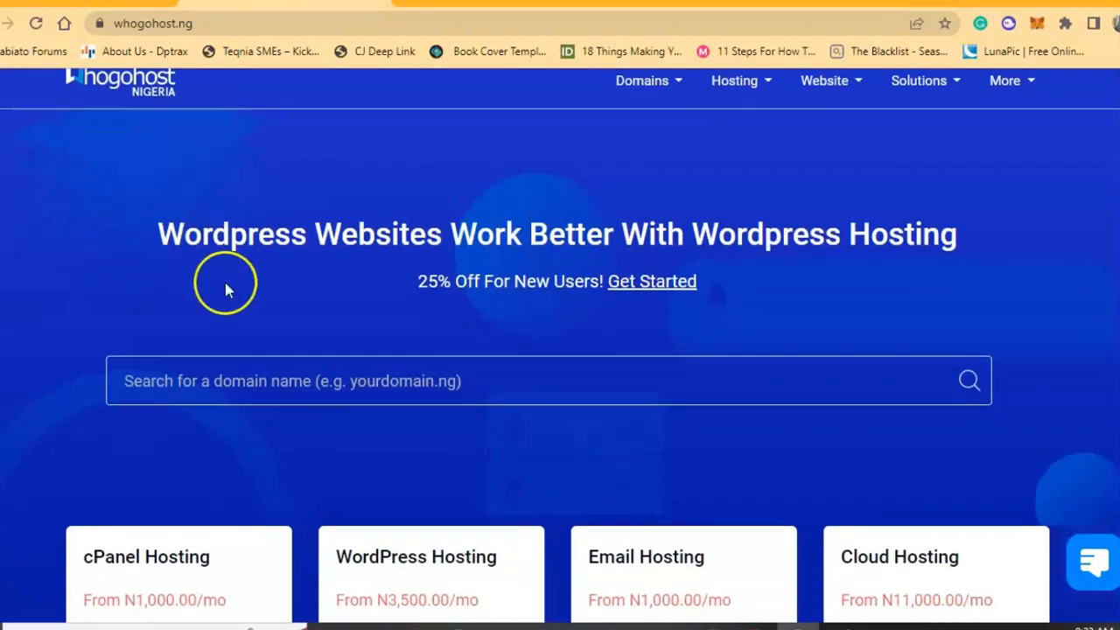
scroll(256, 381, "up", 1)
scroll(257, 381, "down", 1)
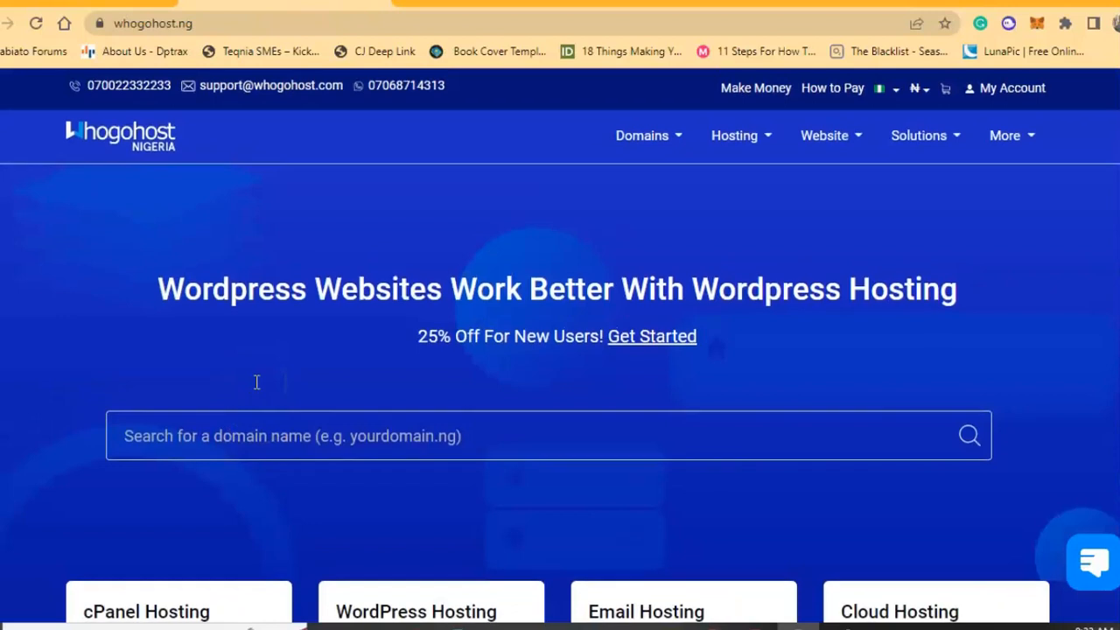
scroll(256, 382, "down", 1)
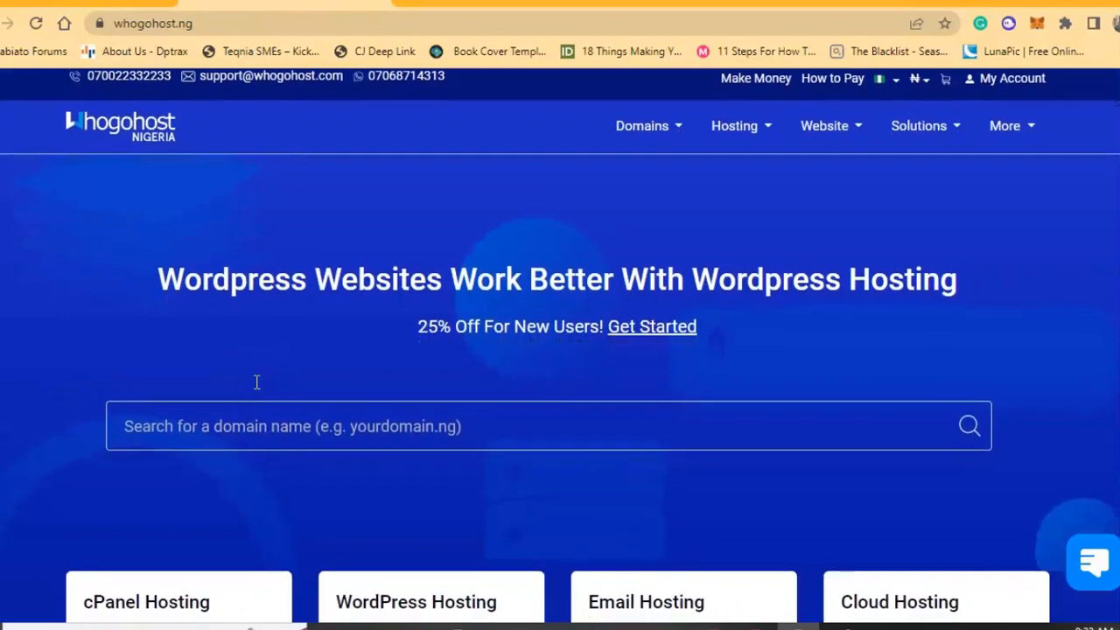
scroll(257, 382, "down", 1)
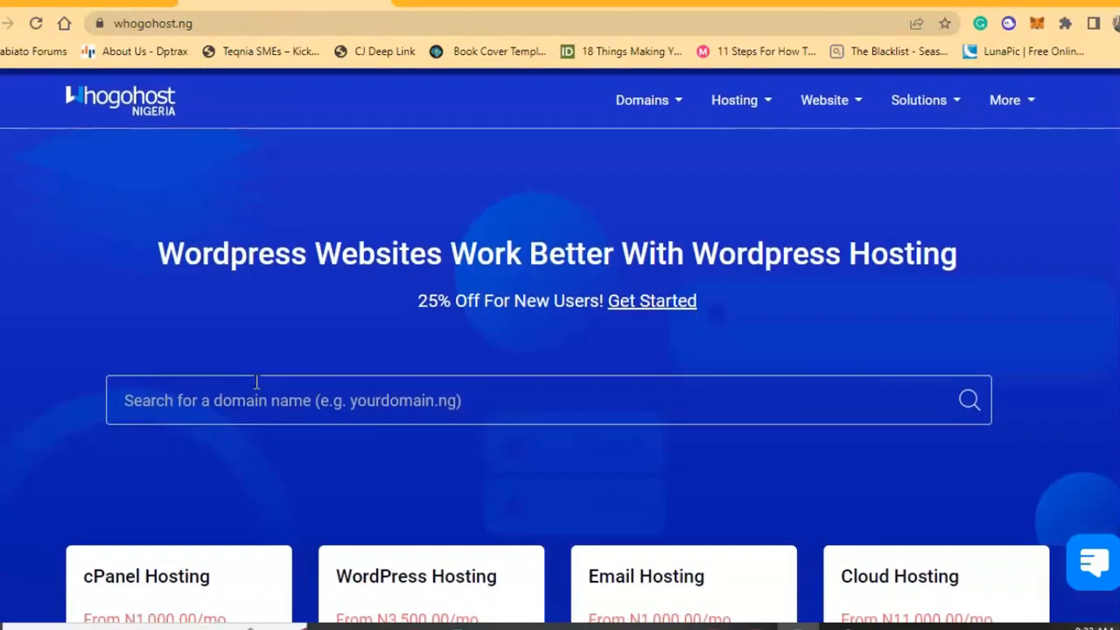
scroll(256, 381, "down", 1)
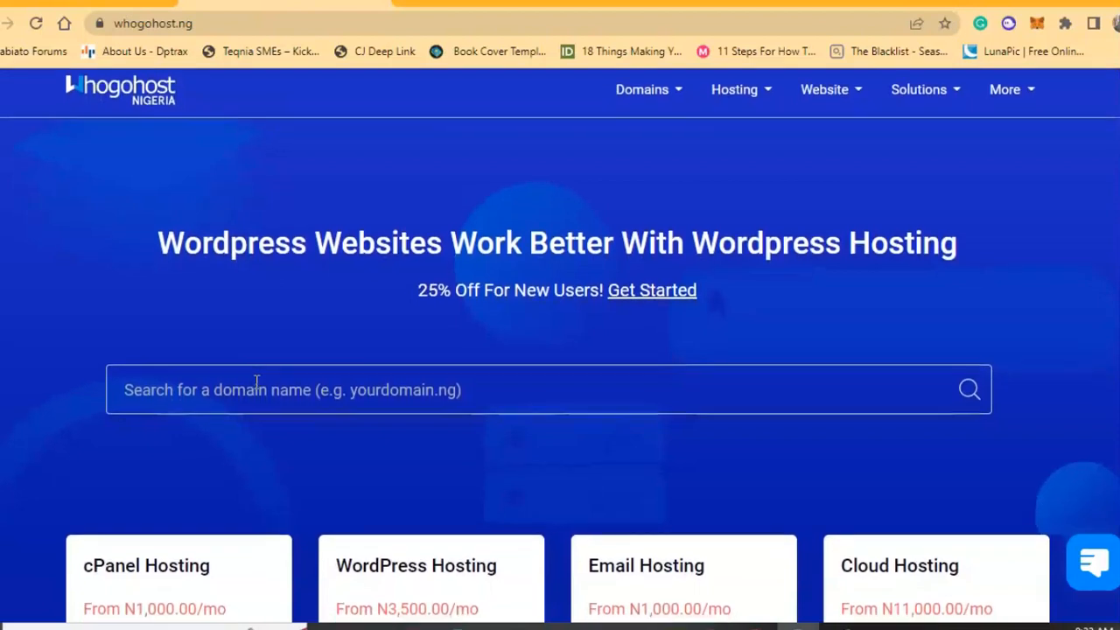
scroll(256, 381, "down", 1)
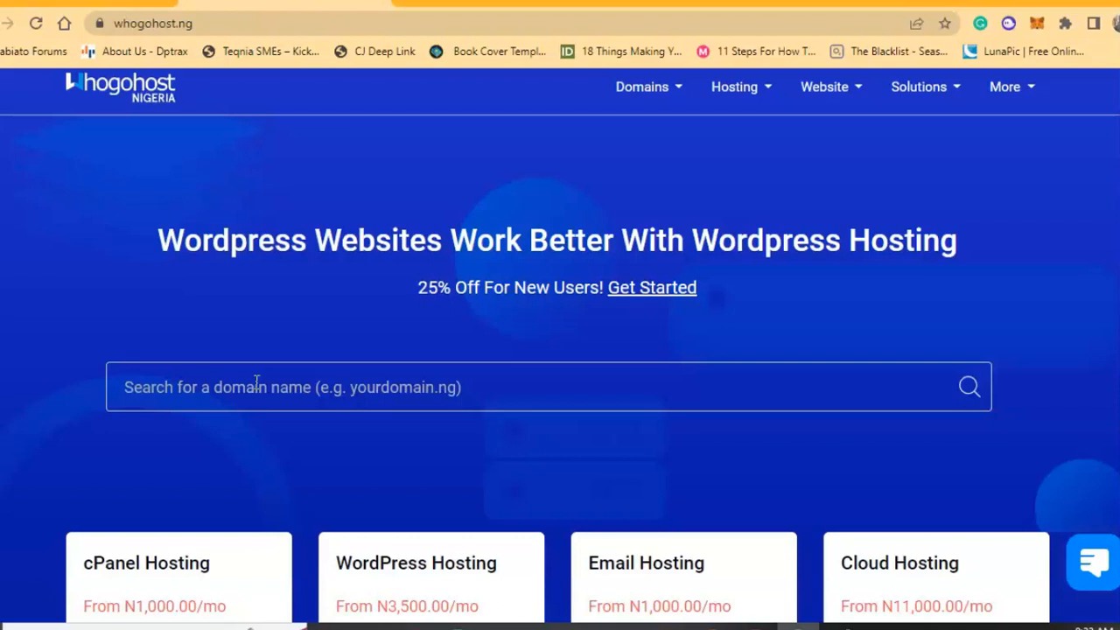
scroll(256, 381, "down", 1)
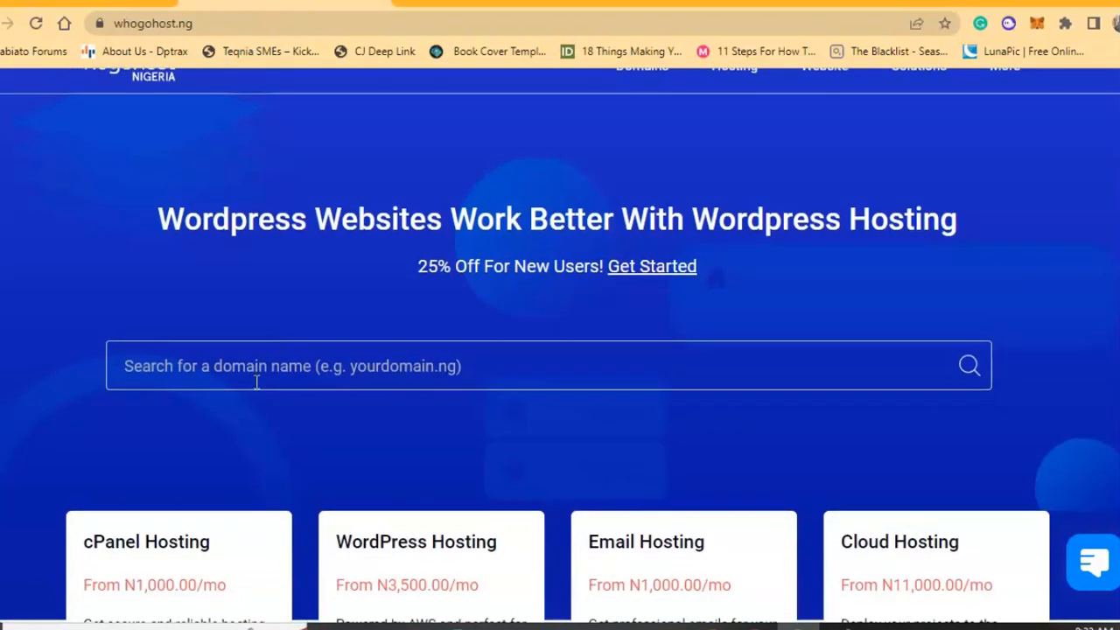
scroll(256, 382, "down", 3)
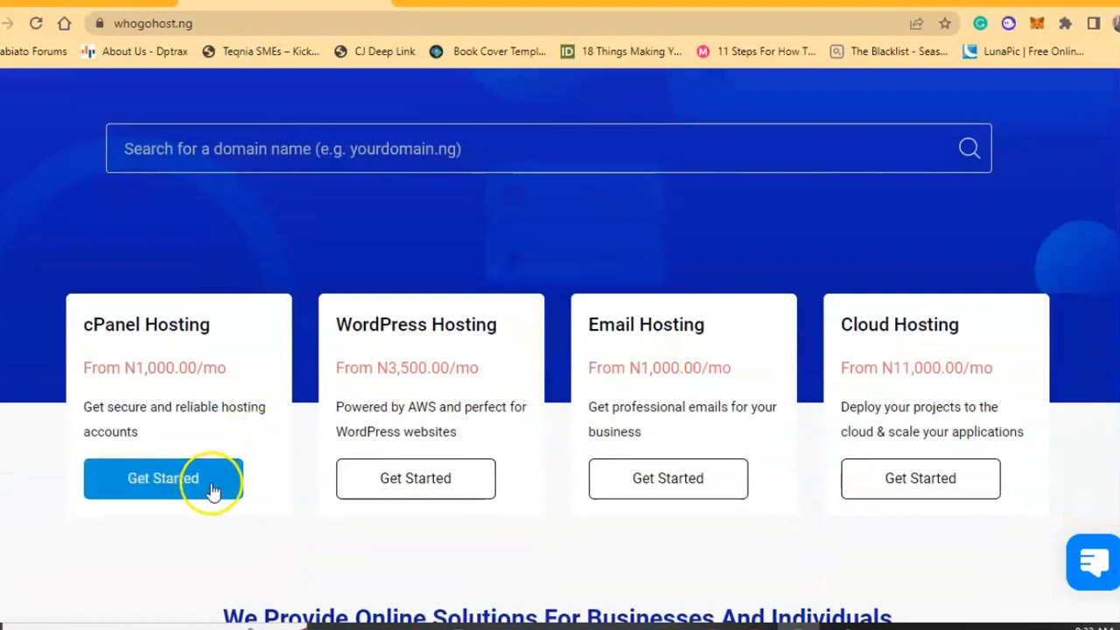
scroll(424, 453, "down", 2)
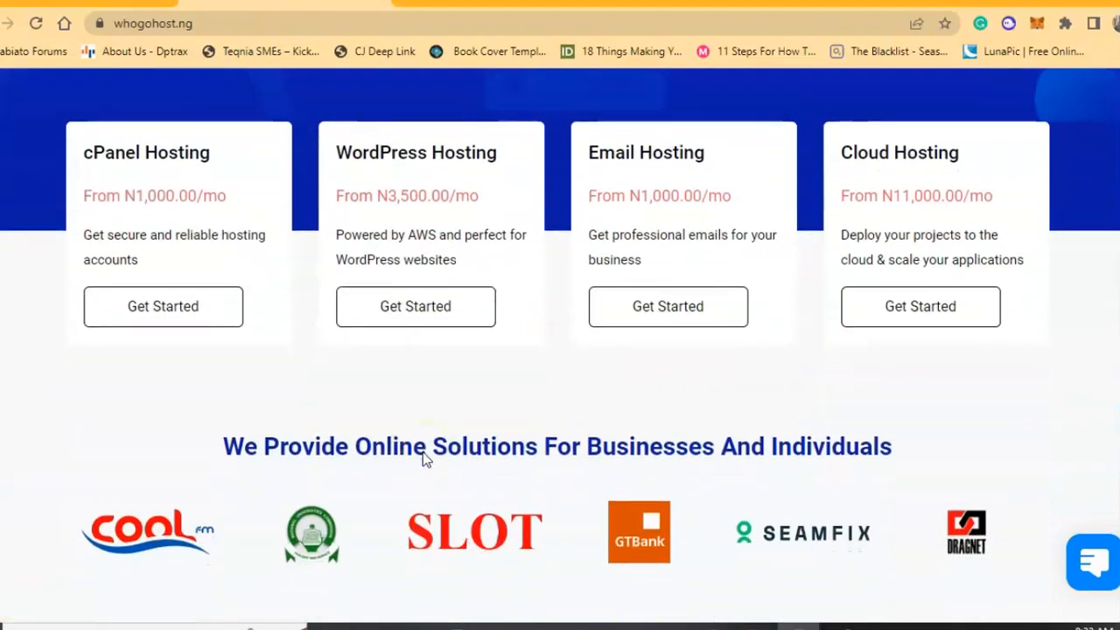
scroll(423, 455, "up", 5)
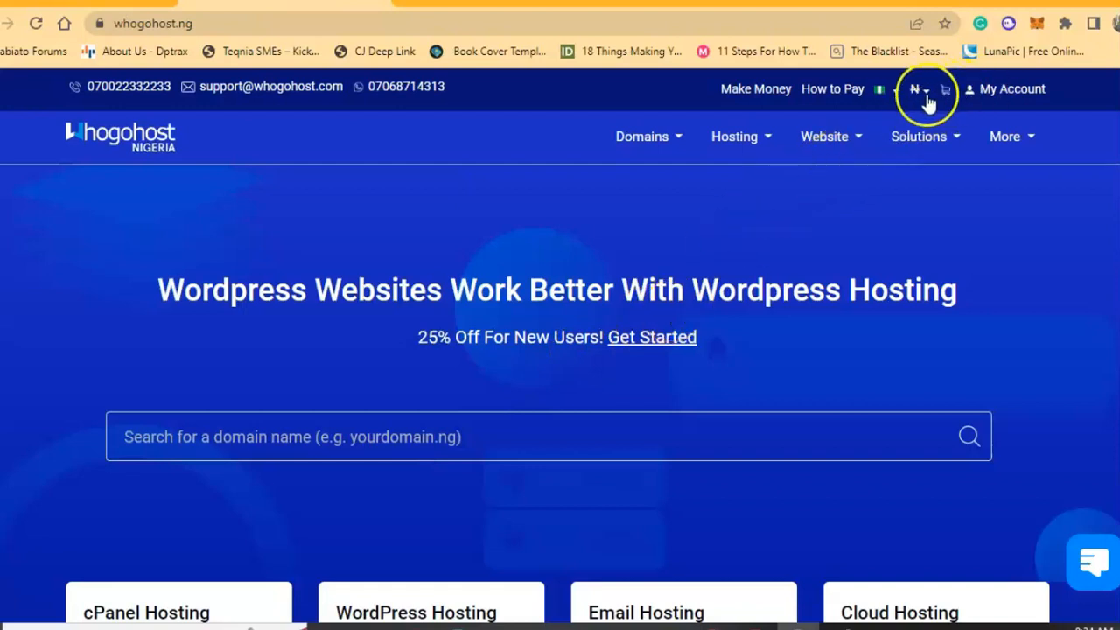
Open the Whogohost account login page and sign in with the saved e-mail and password.
left_click(991, 107)
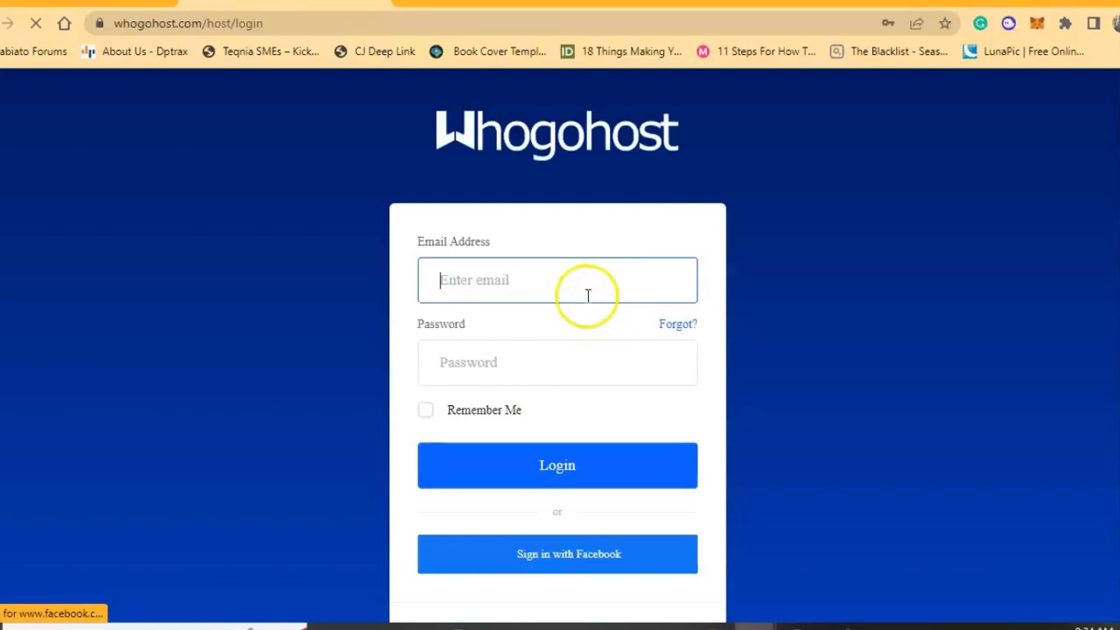
scroll(261, 309, "down", 1)
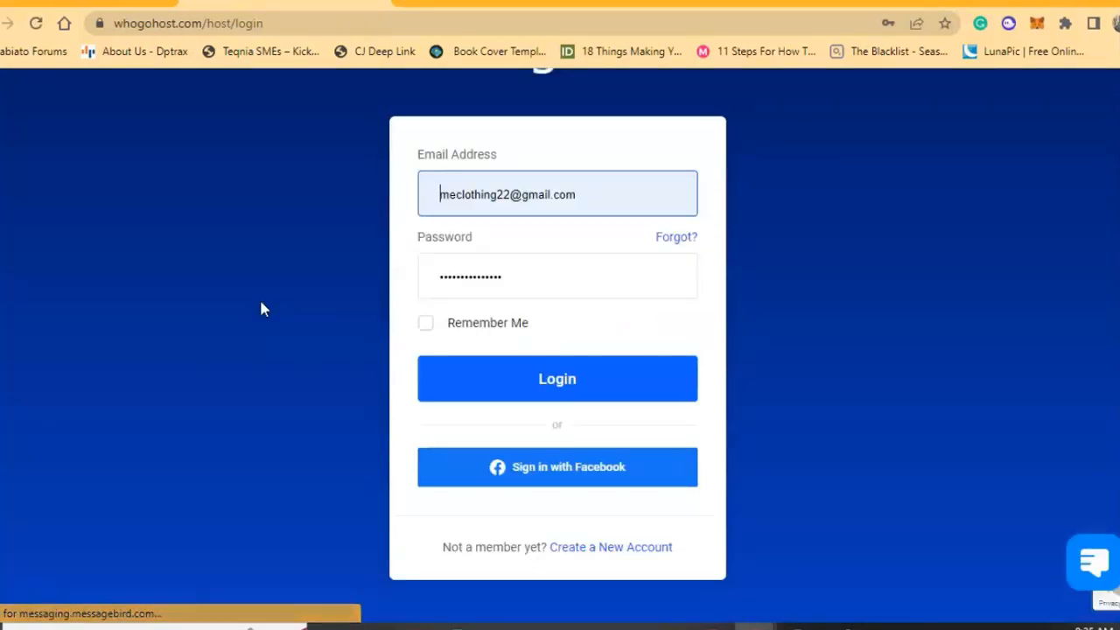
left_click(440, 371)
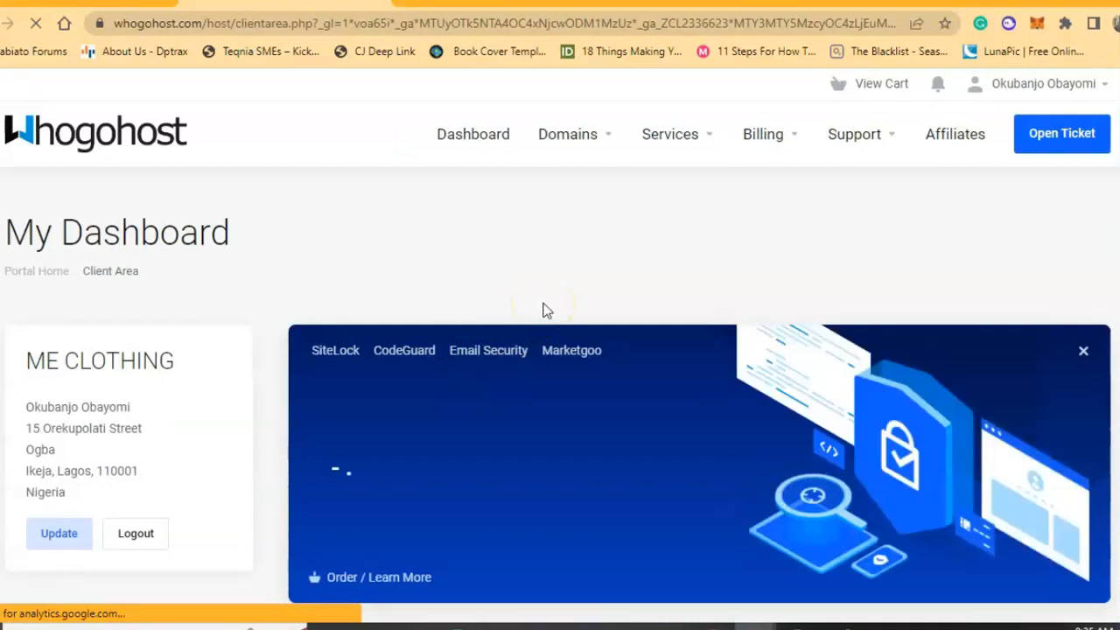
Open the active Services list and select the Premium (6GB) Linux Hosting product.
scroll(543, 309, "down", 5)
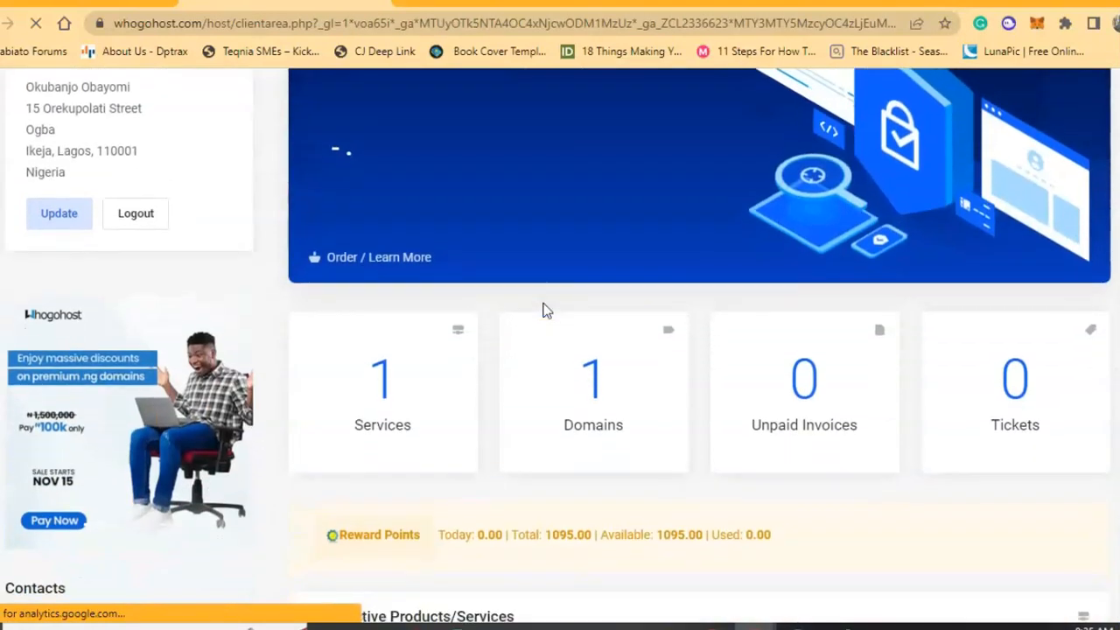
scroll(544, 310, "down", 1)
left_click(421, 234)
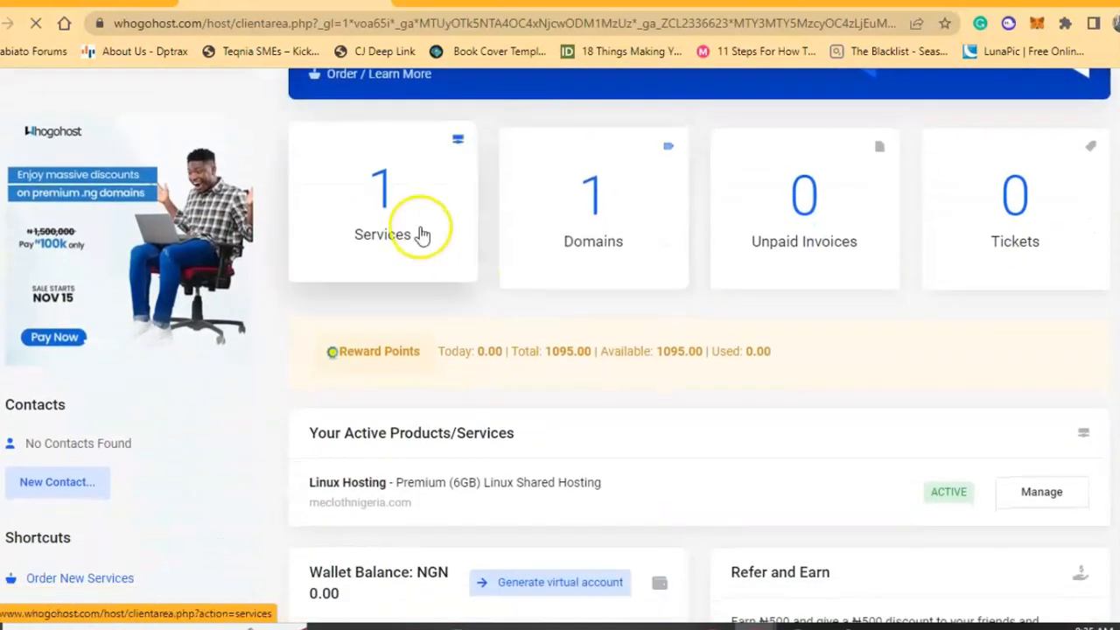
scroll(560, 238, "down", 4)
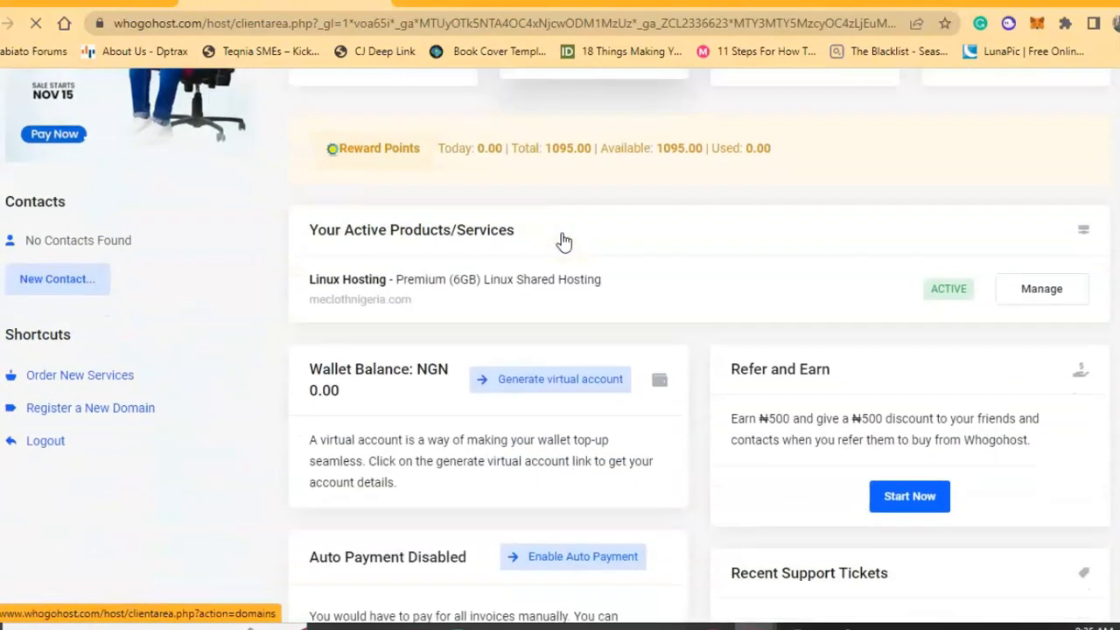
scroll(562, 233, "down", 2)
scroll(562, 232, "up", 7)
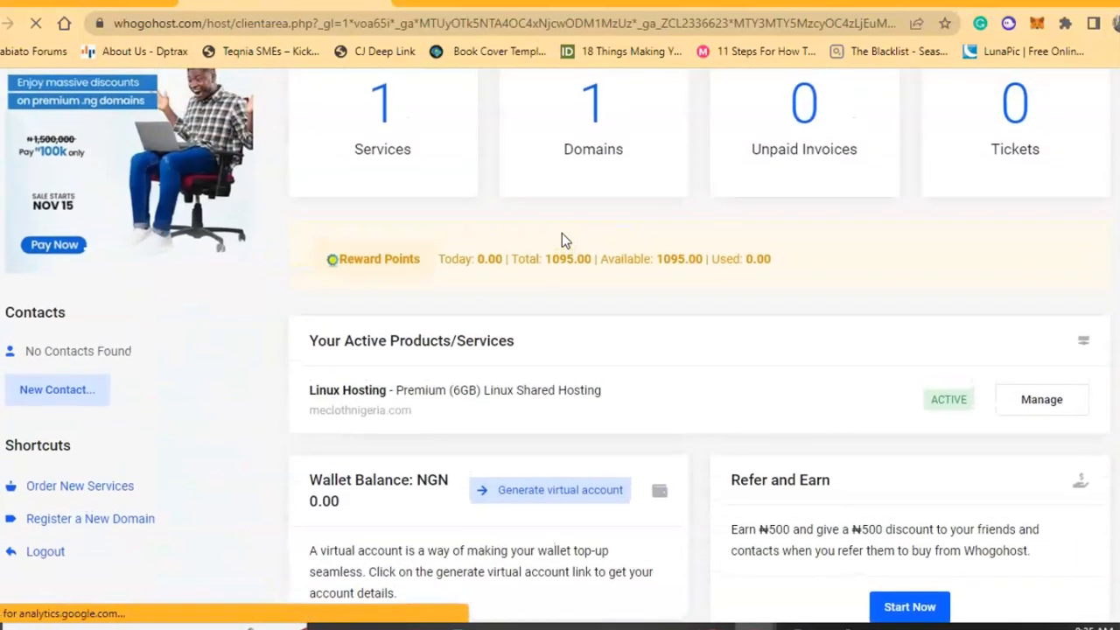
left_click(380, 295)
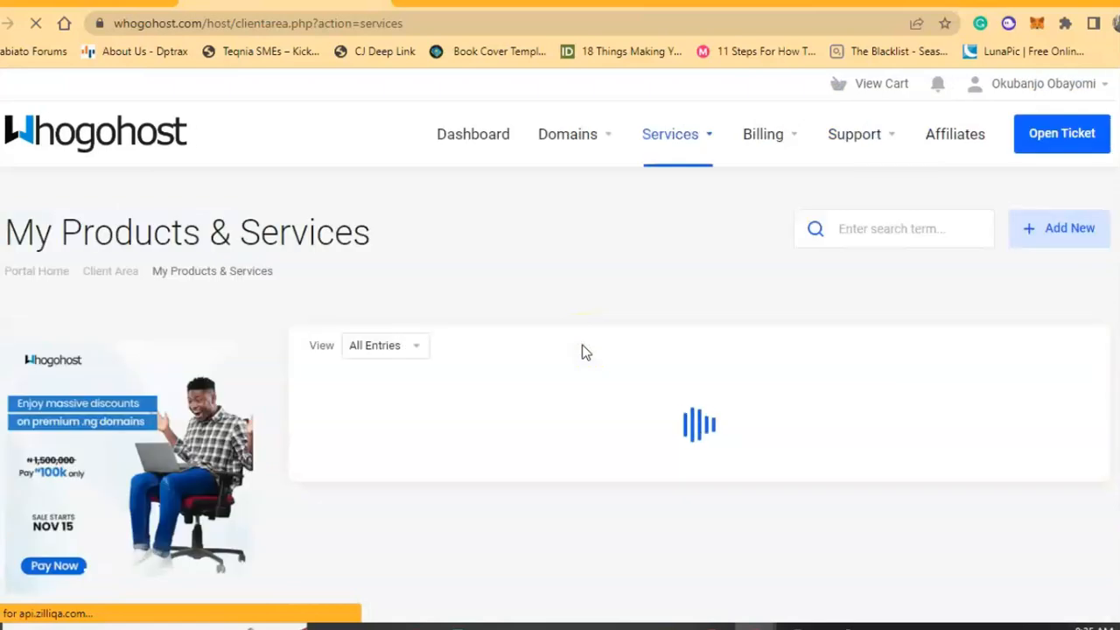
Launch the one-click cPanel login for the meclothnigeria.com hosting.
scroll(582, 344, "down", 1)
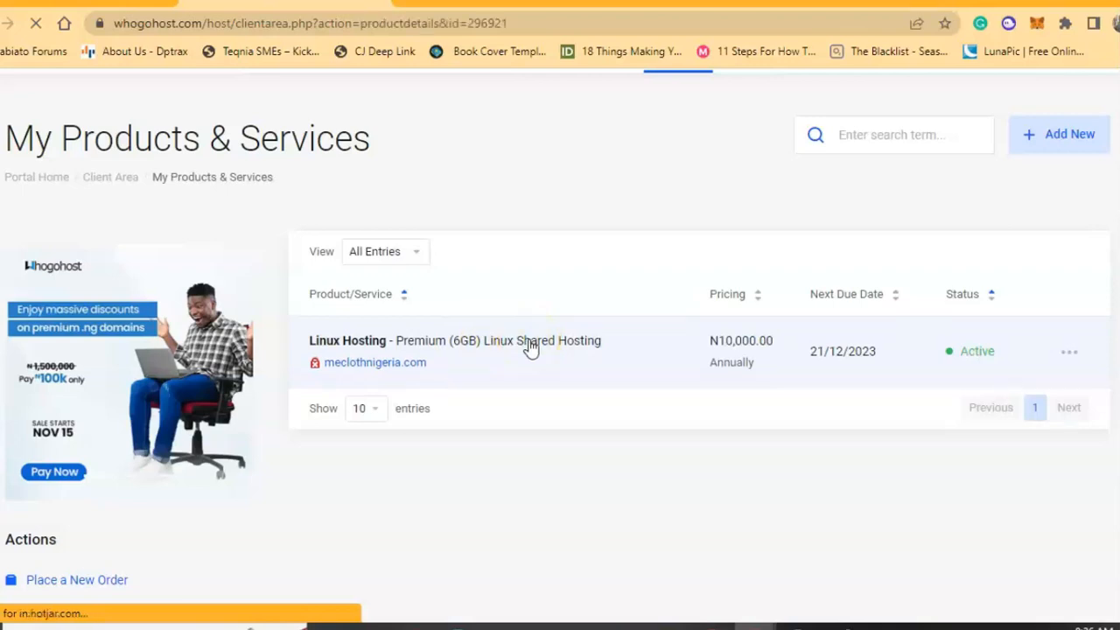
scroll(531, 348, "down", 3)
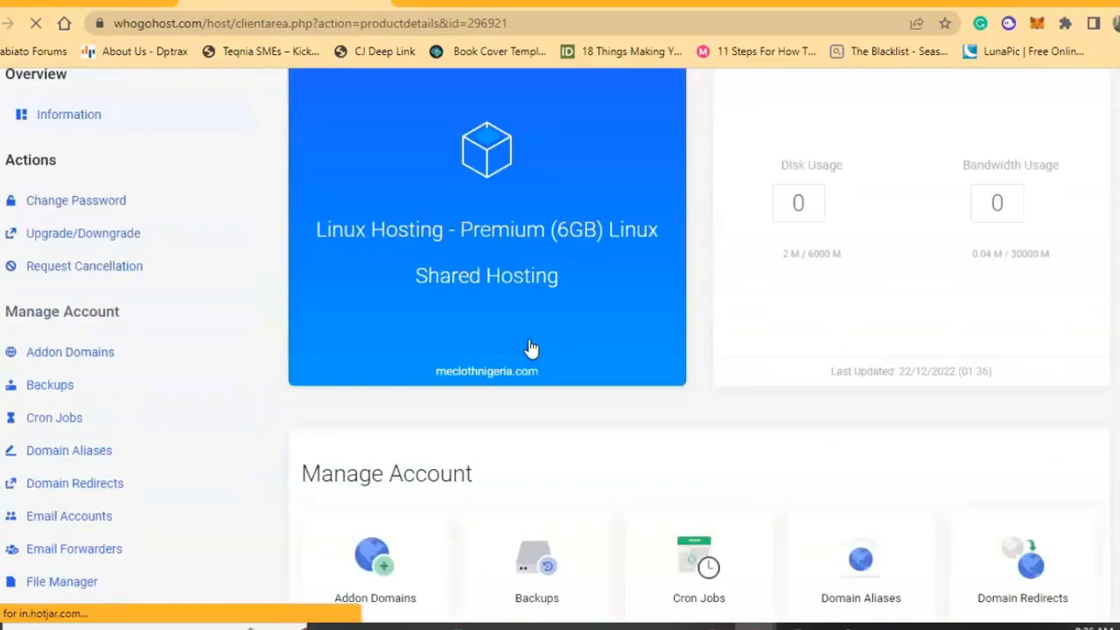
scroll(531, 348, "up", 2)
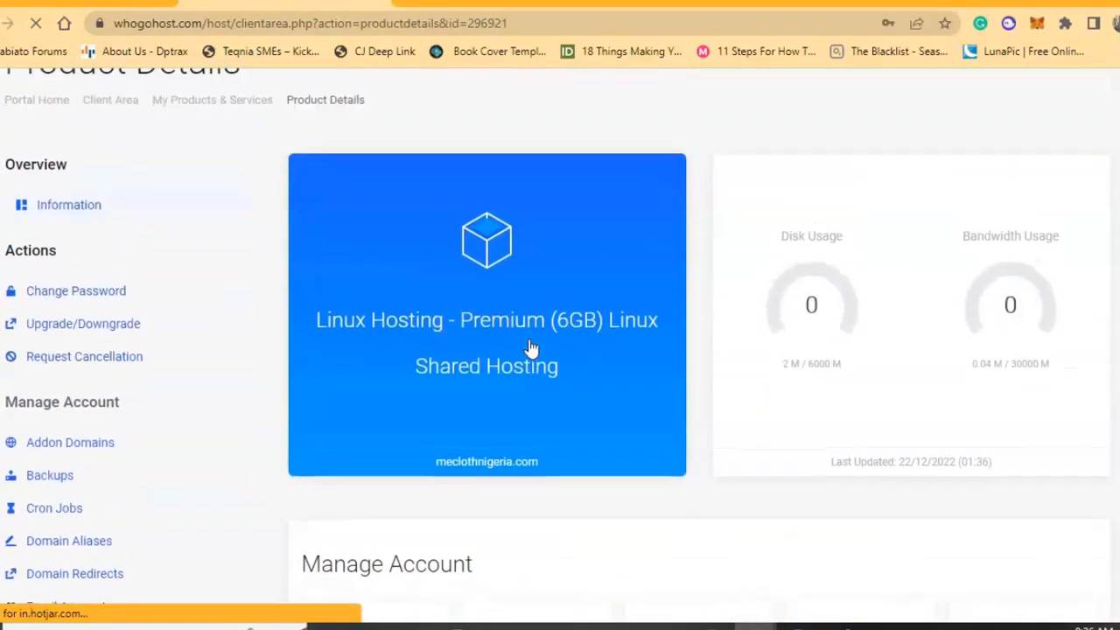
scroll(531, 348, "down", 4)
scroll(531, 349, "down", 5)
left_click(383, 371)
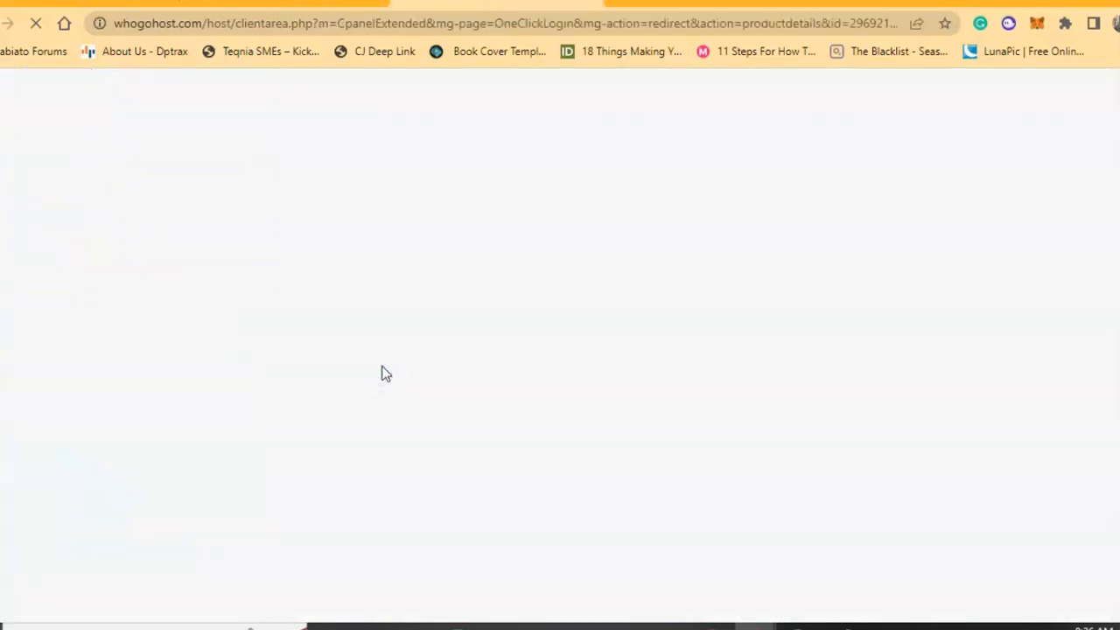
Bring up the cPanel Tools page for meclothnigeria.com and browse down to Software and back.
left_click(291, 4)
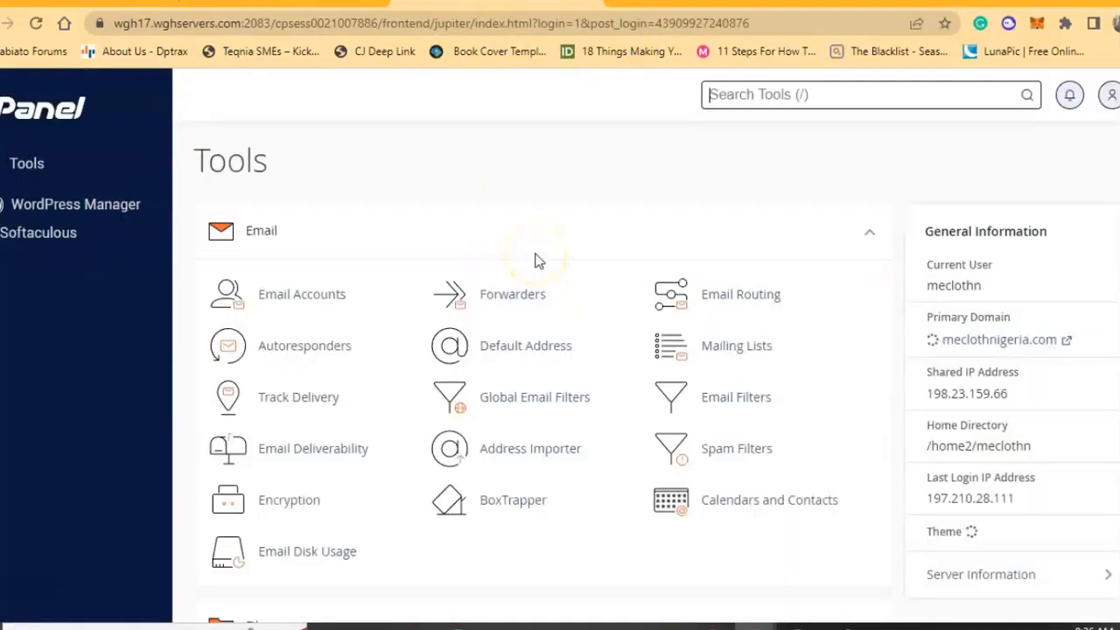
scroll(538, 261, "down", 12)
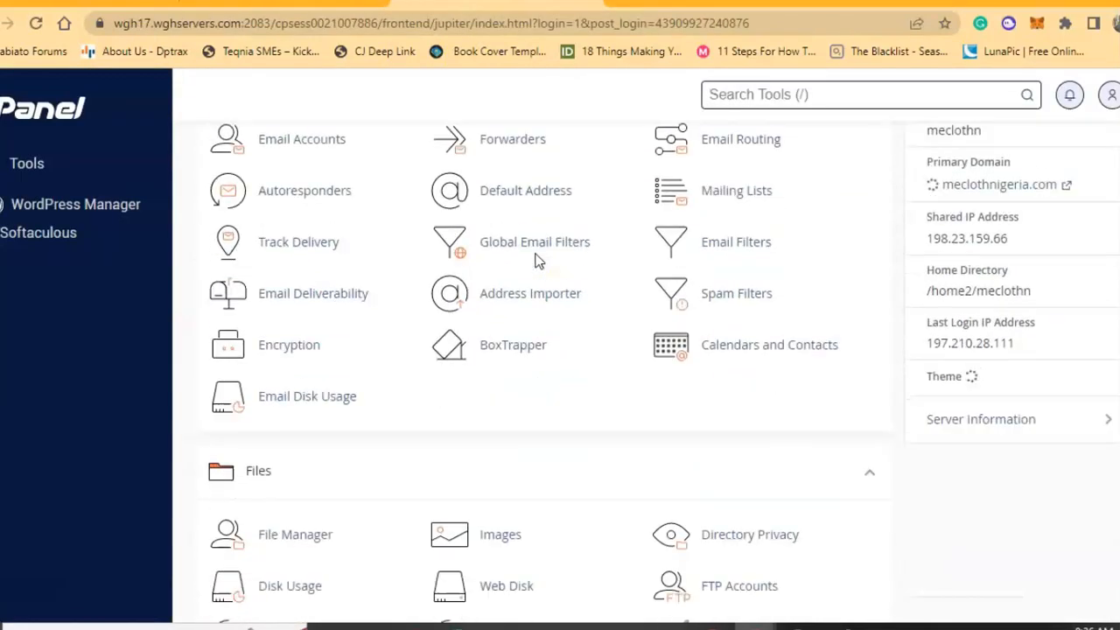
scroll(538, 260, "down", 13)
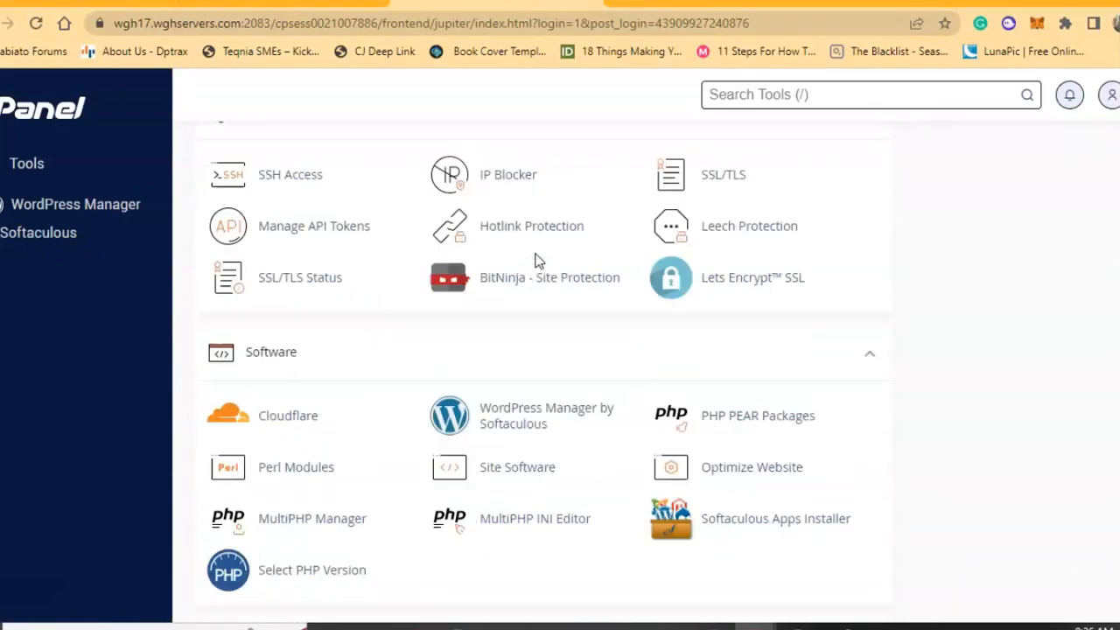
scroll(538, 260, "up", 5)
scroll(538, 260, "up", 15)
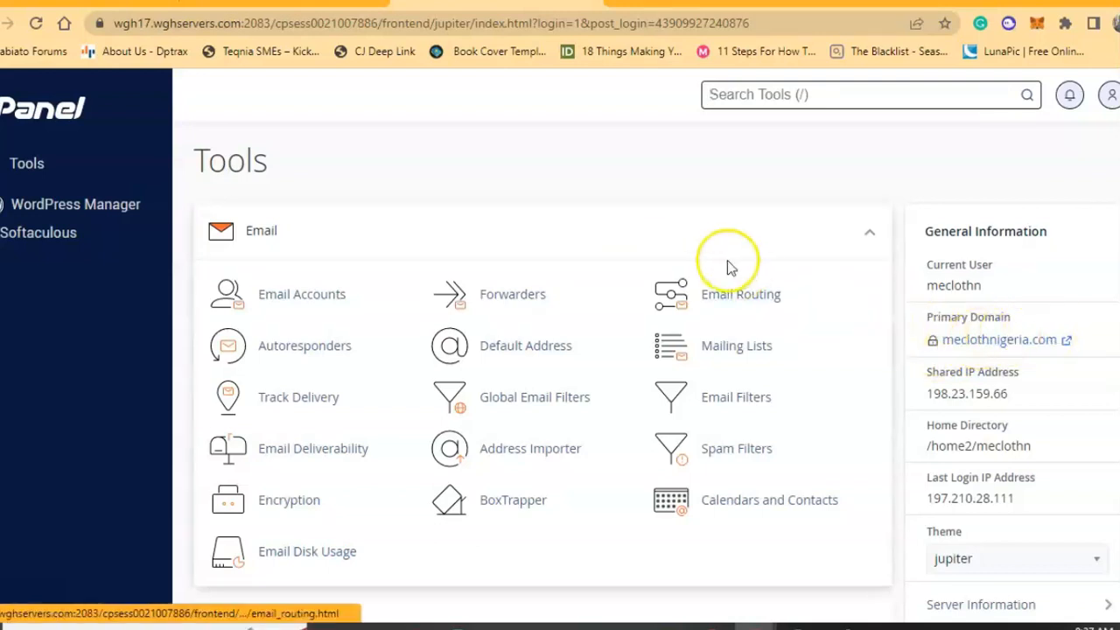
View the Email Accounts list (one mailbox using 84.4 KB of 1 GB), then return to Tools.
middle_click(505, 221)
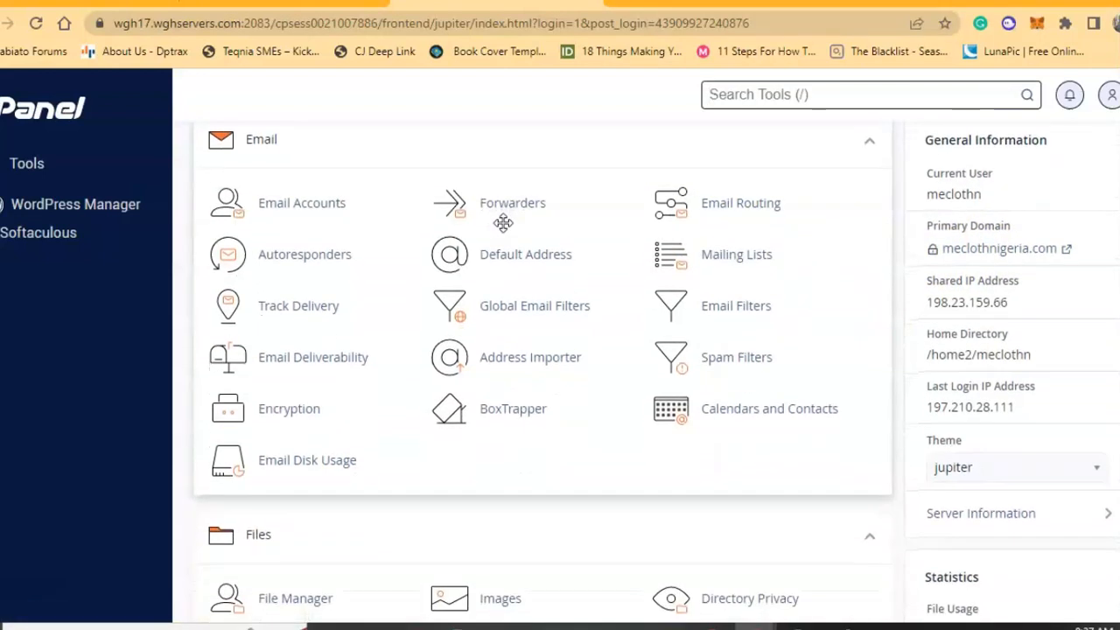
left_click(321, 210)
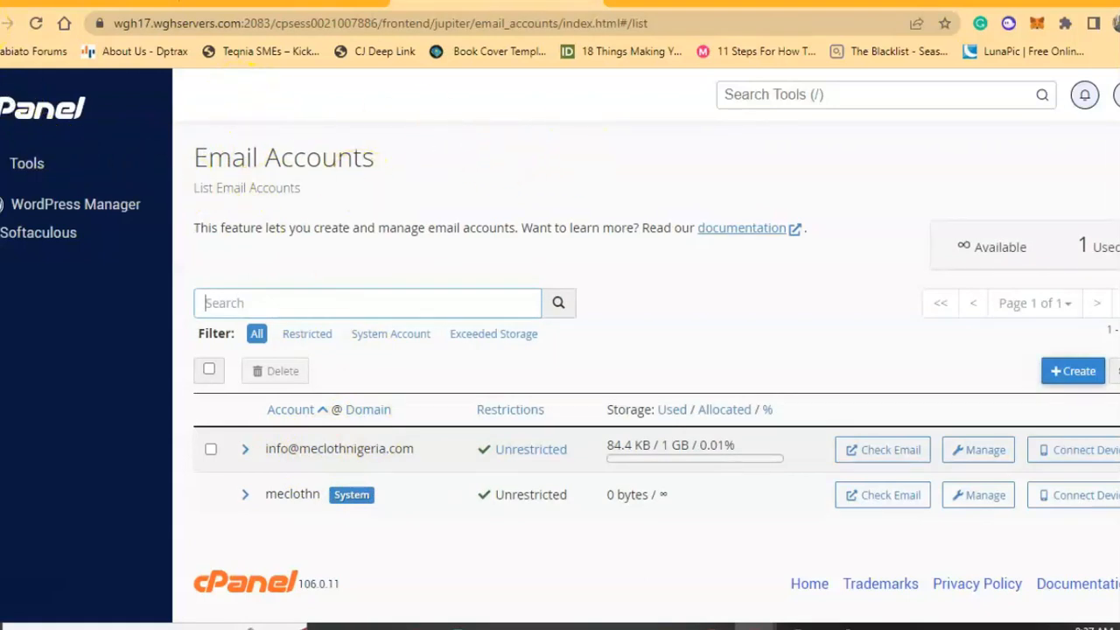
left_click(2, 22)
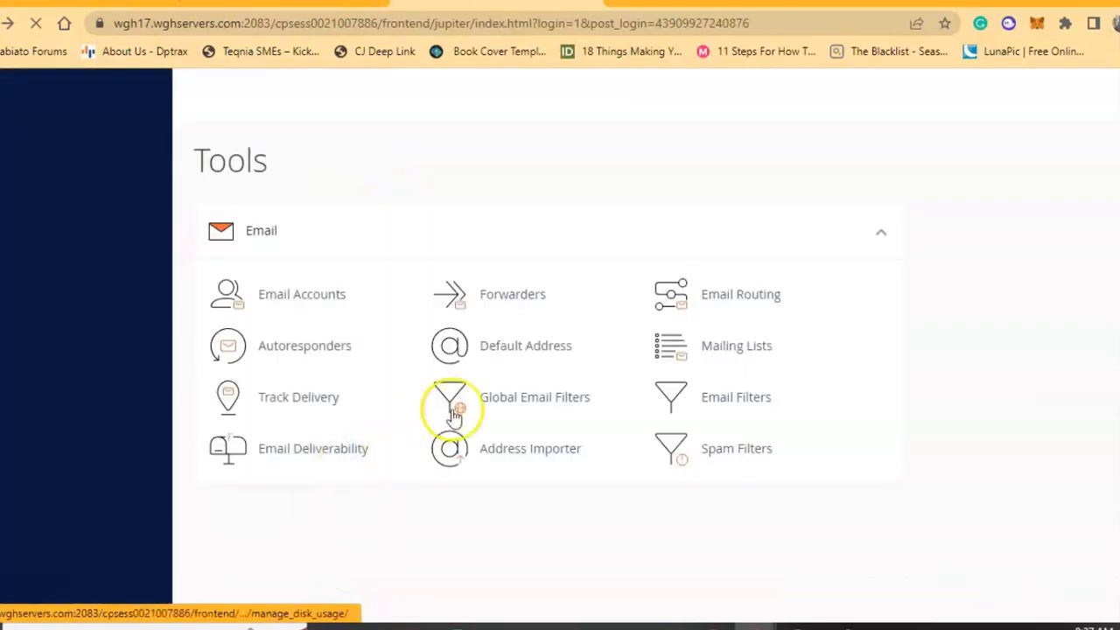
Scroll to cPanel's Software section and try opening the WordPress installer.
scroll(457, 411, "down", 5)
scroll(468, 415, "down", 10)
scroll(465, 413, "down", 3)
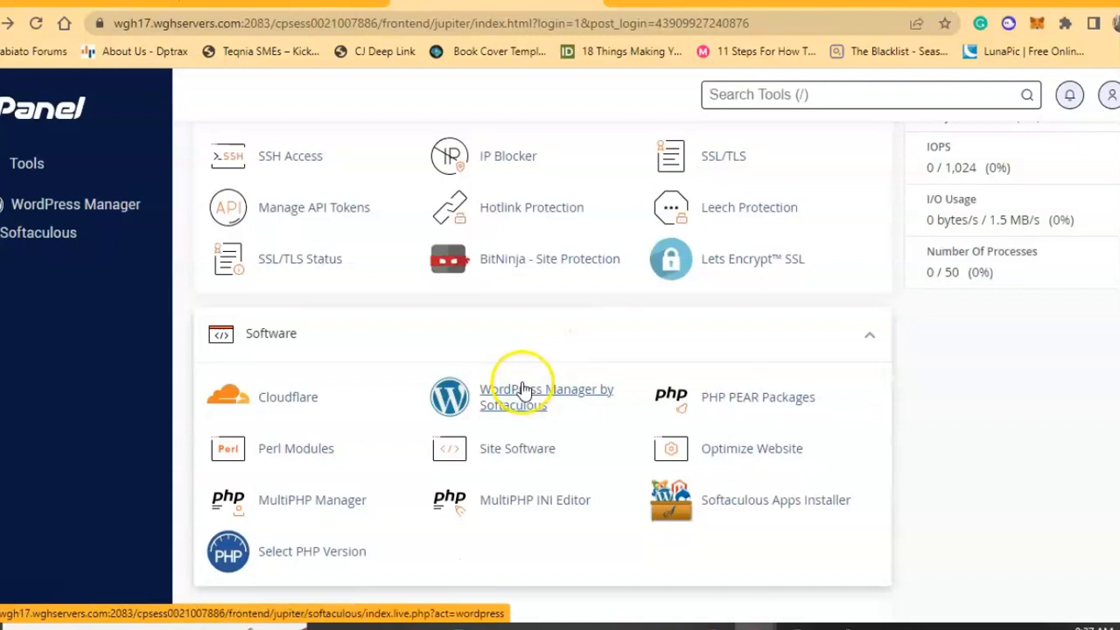
scroll(530, 350, "down", 2)
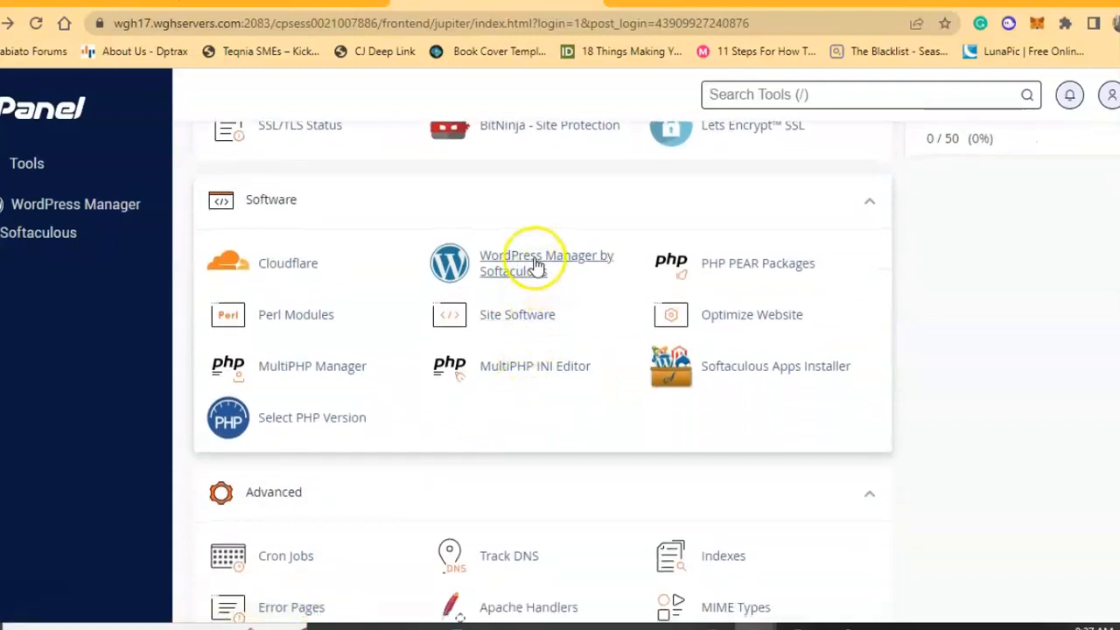
middle_click(517, 221)
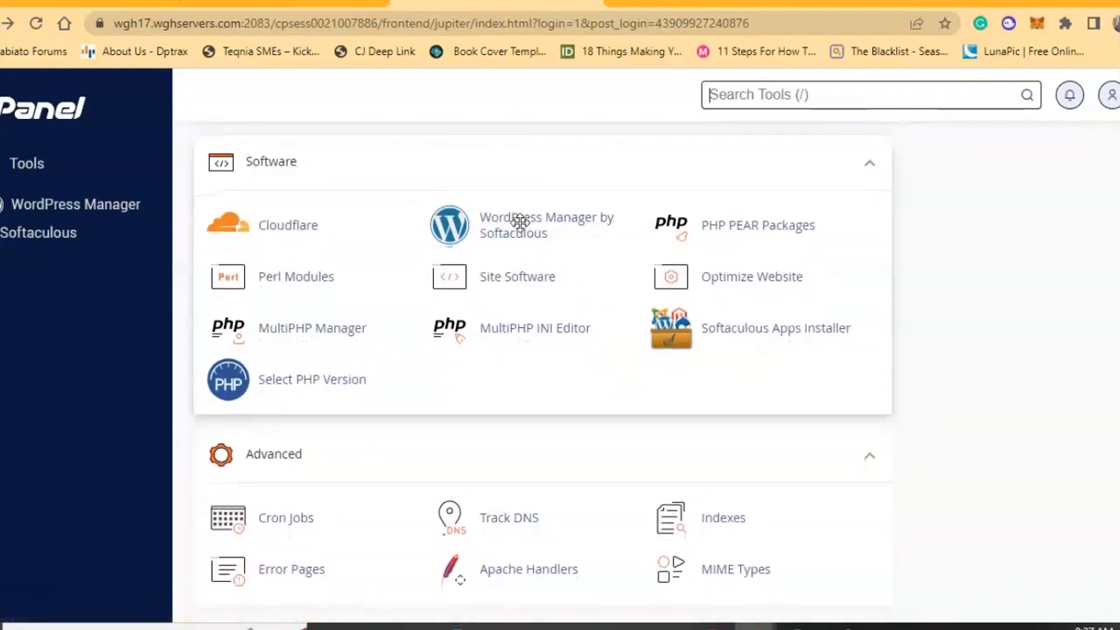
left_click(519, 222)
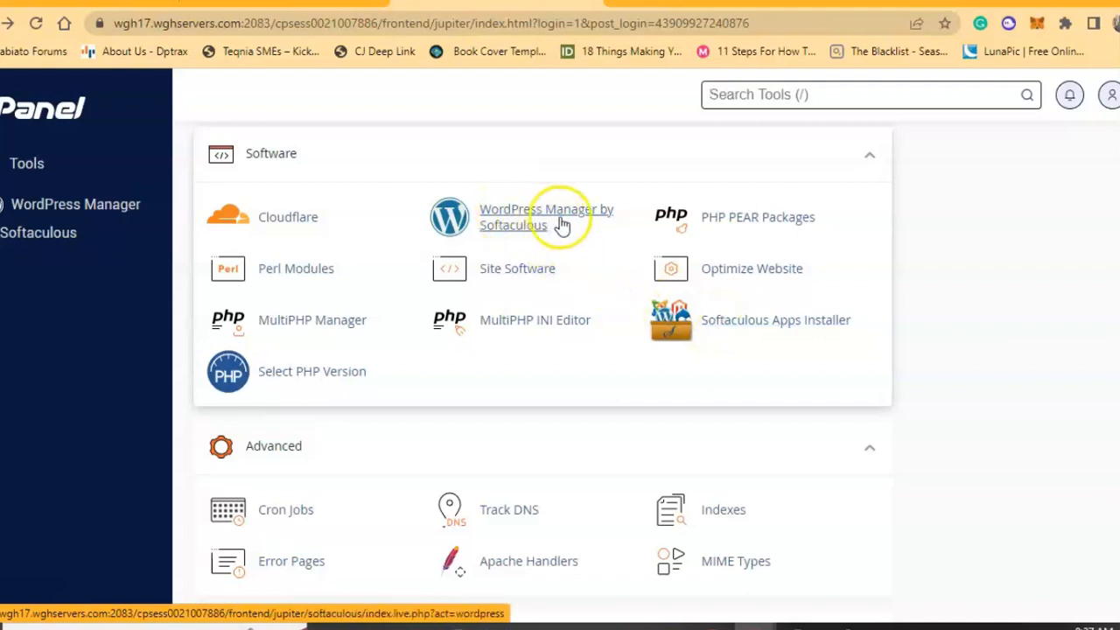
scroll(531, 440, "down", 10)
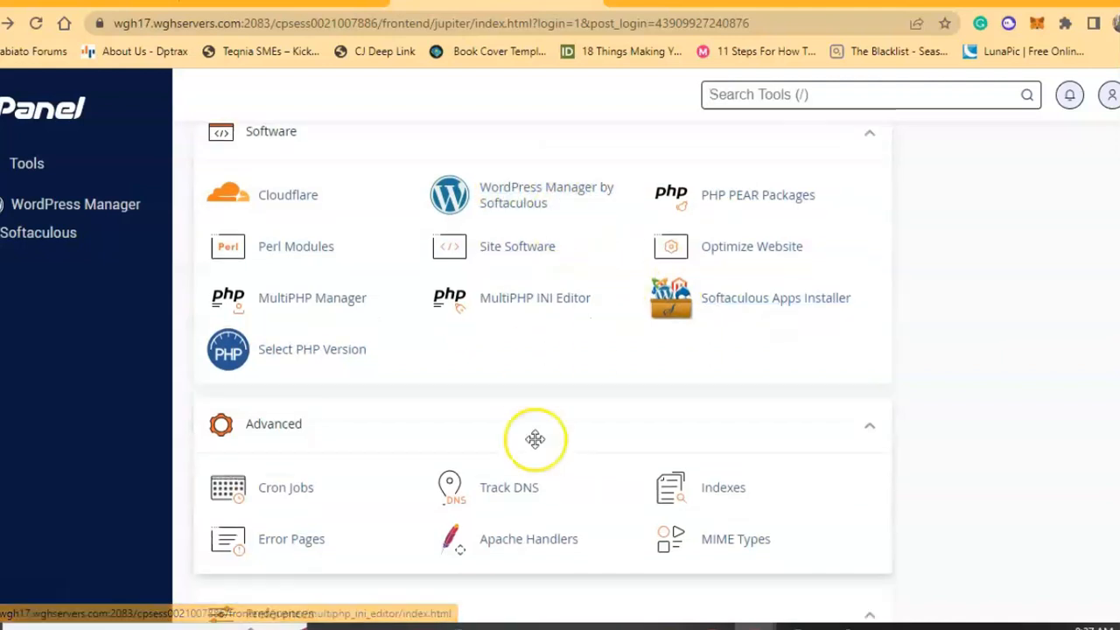
left_click(266, 411)
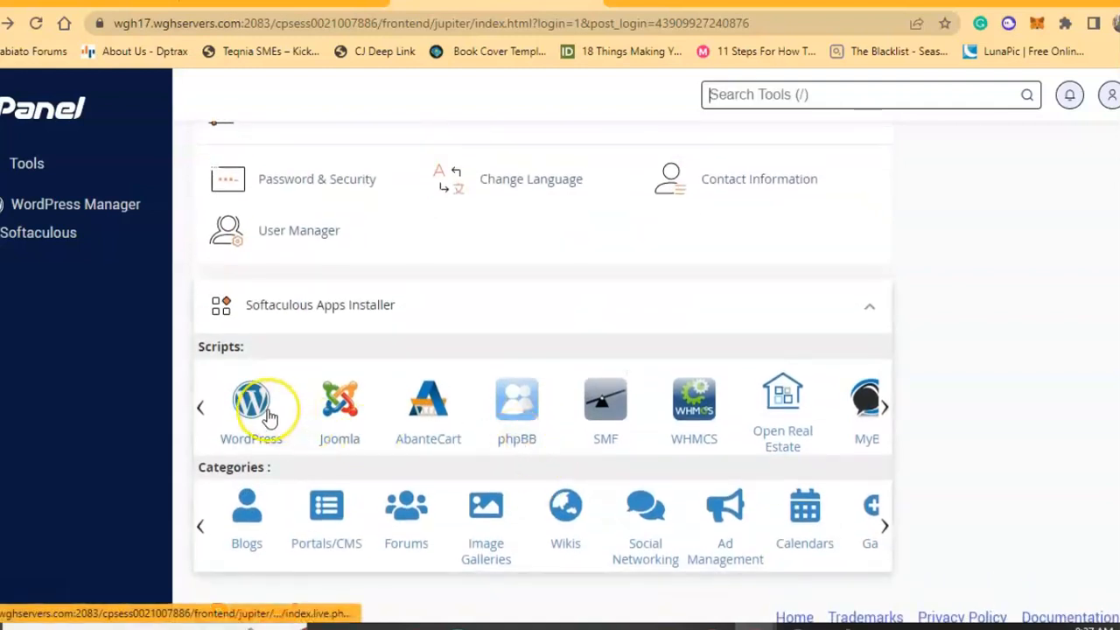
scroll(469, 325, "up", 1)
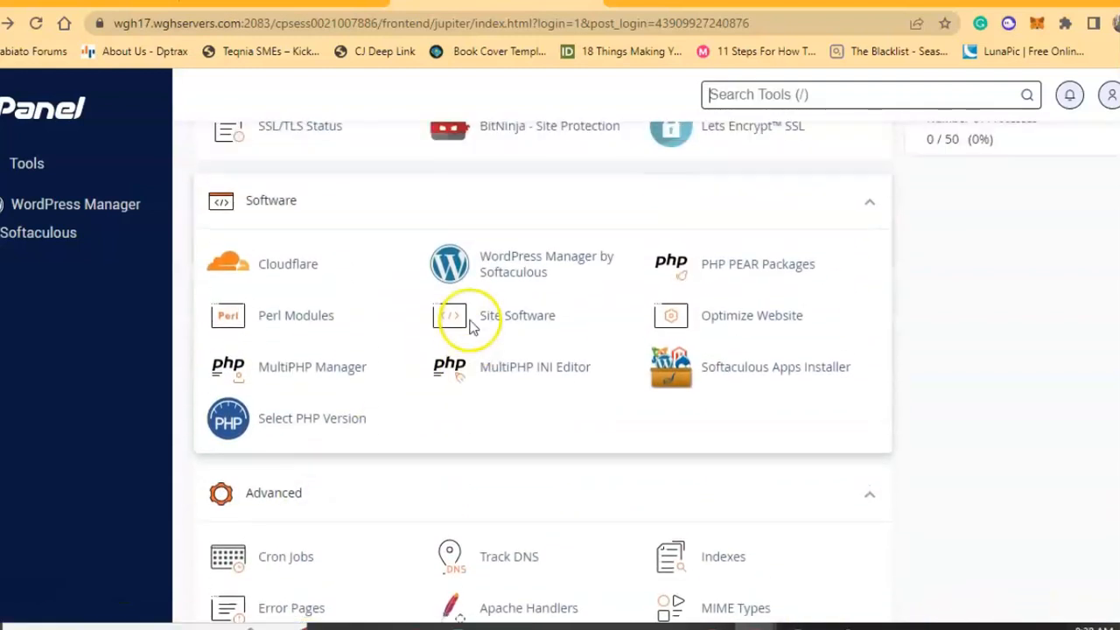
scroll(537, 280, "down", 5)
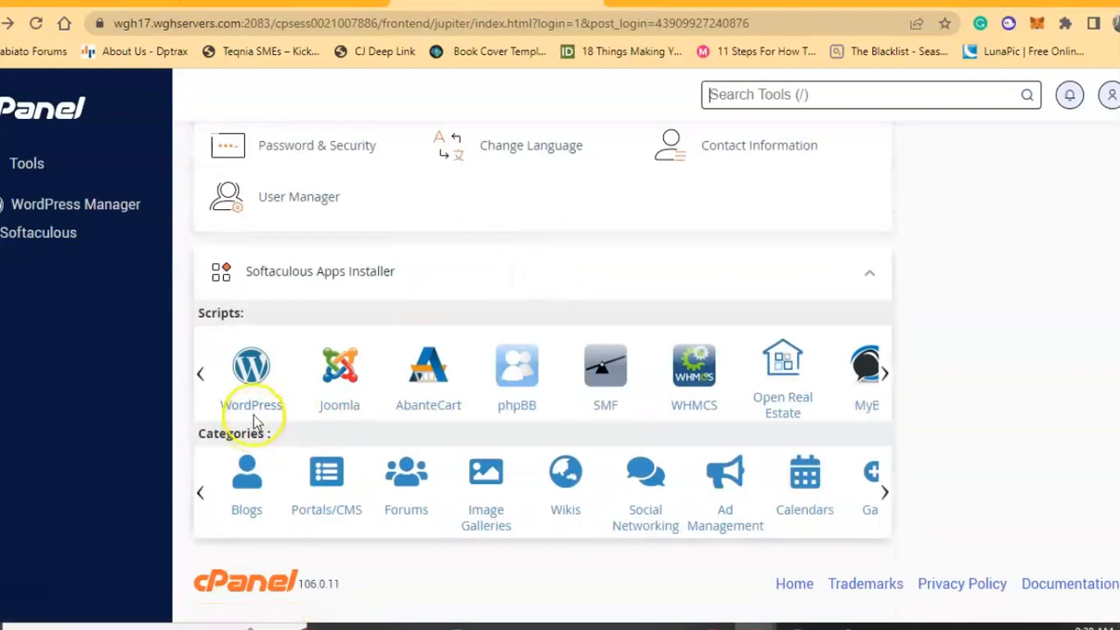
scroll(669, 310, "up", 3)
scroll(670, 310, "up", 3)
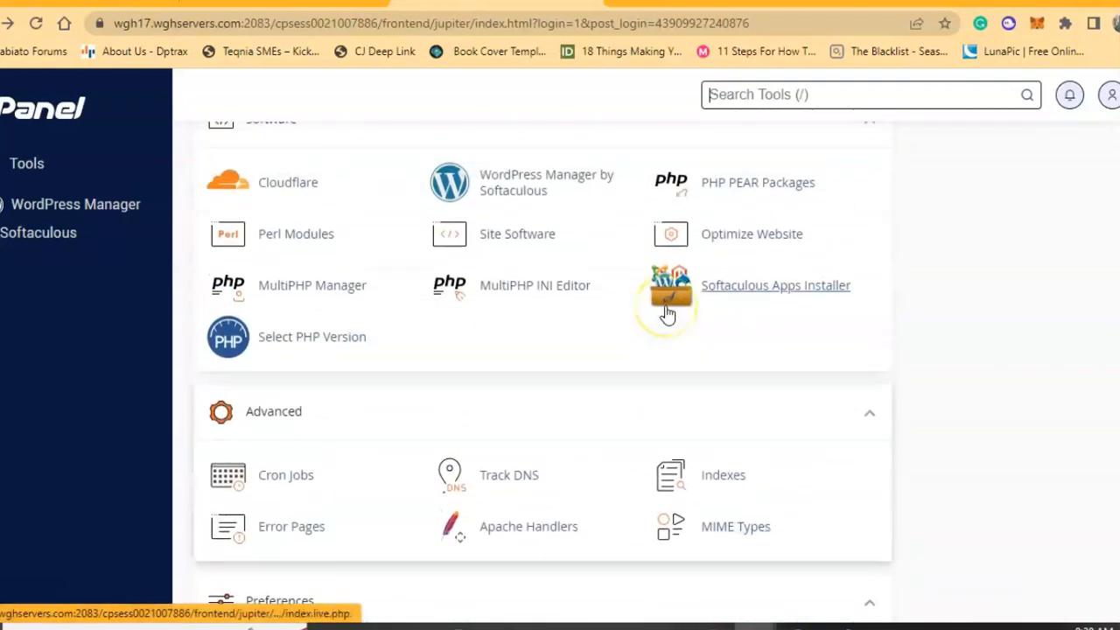
Open Softaculous Apps Installer and browse its Top Scripts, including WordPress and Joomla.
left_click(749, 295)
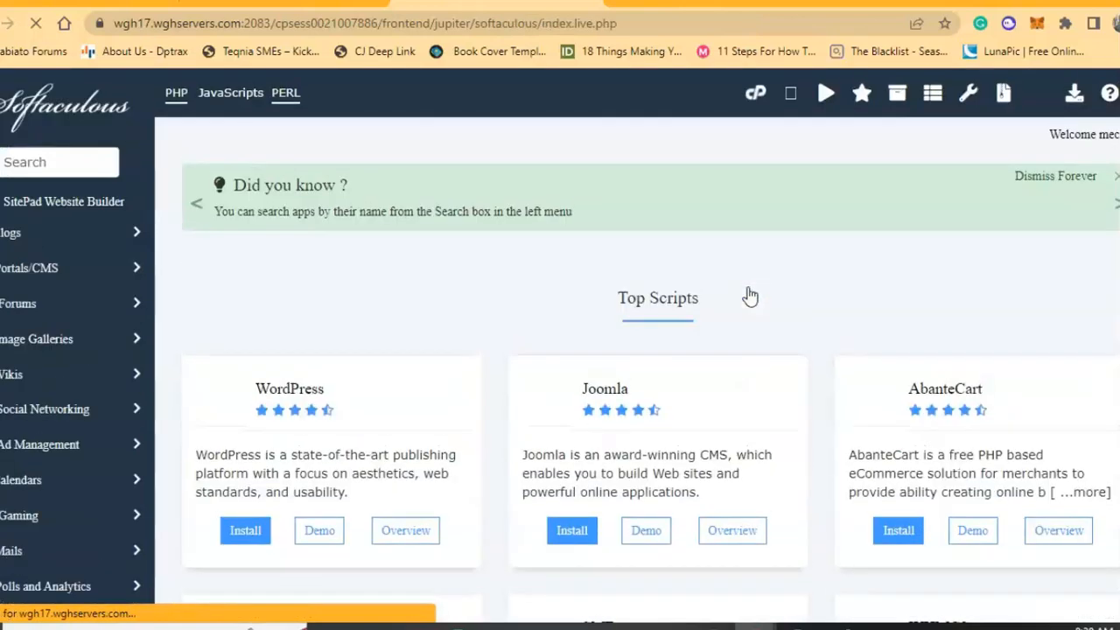
scroll(537, 300, "down", 1)
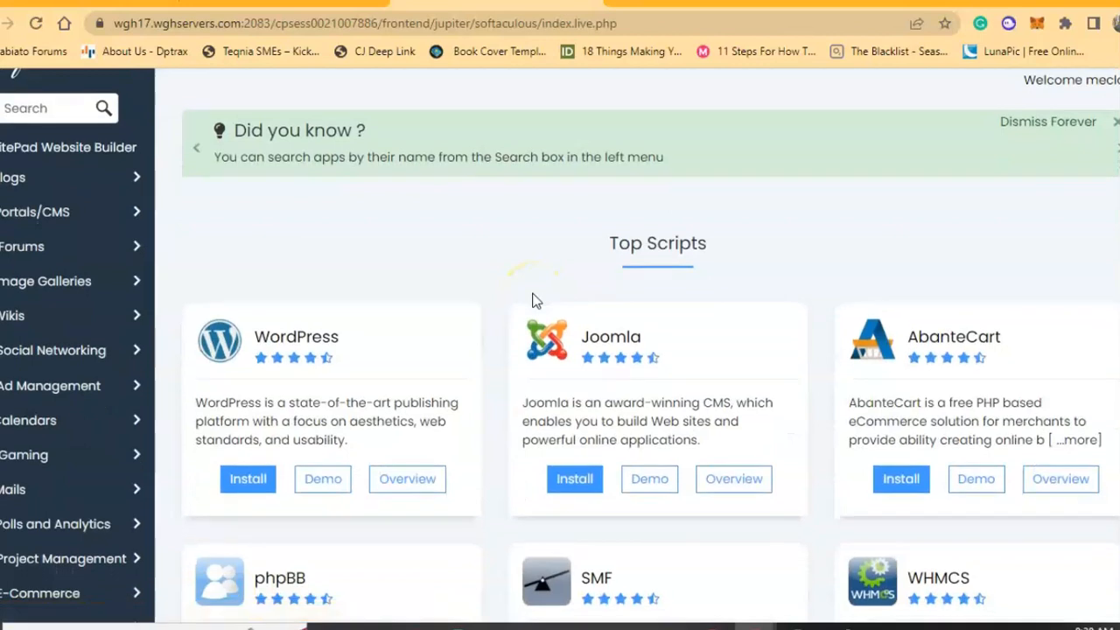
scroll(454, 270, "down", 2)
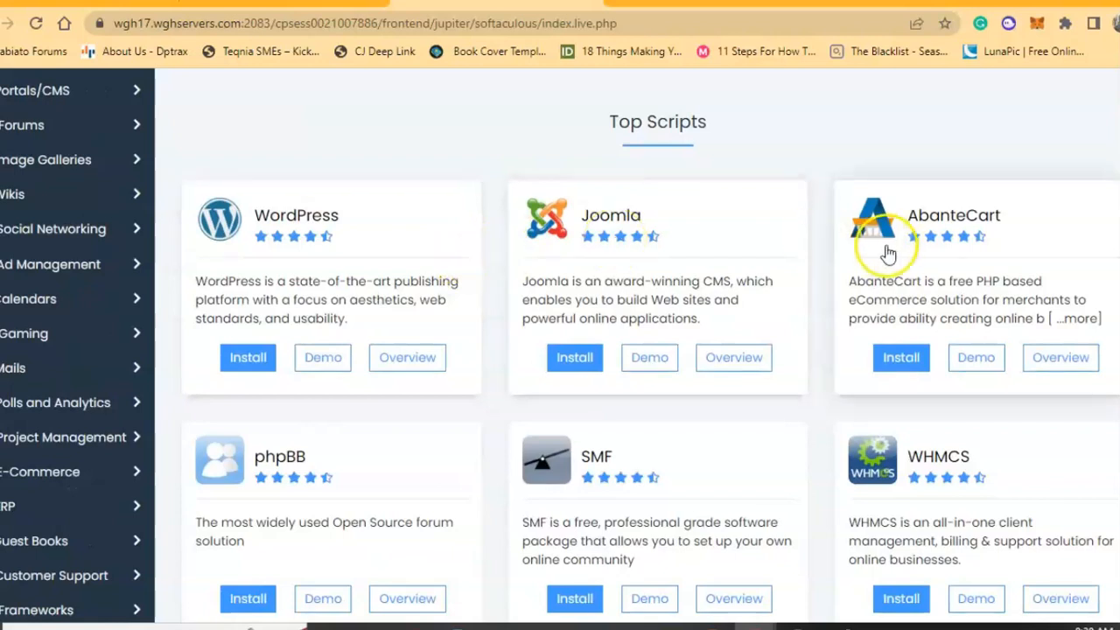
scroll(814, 282, "down", 1)
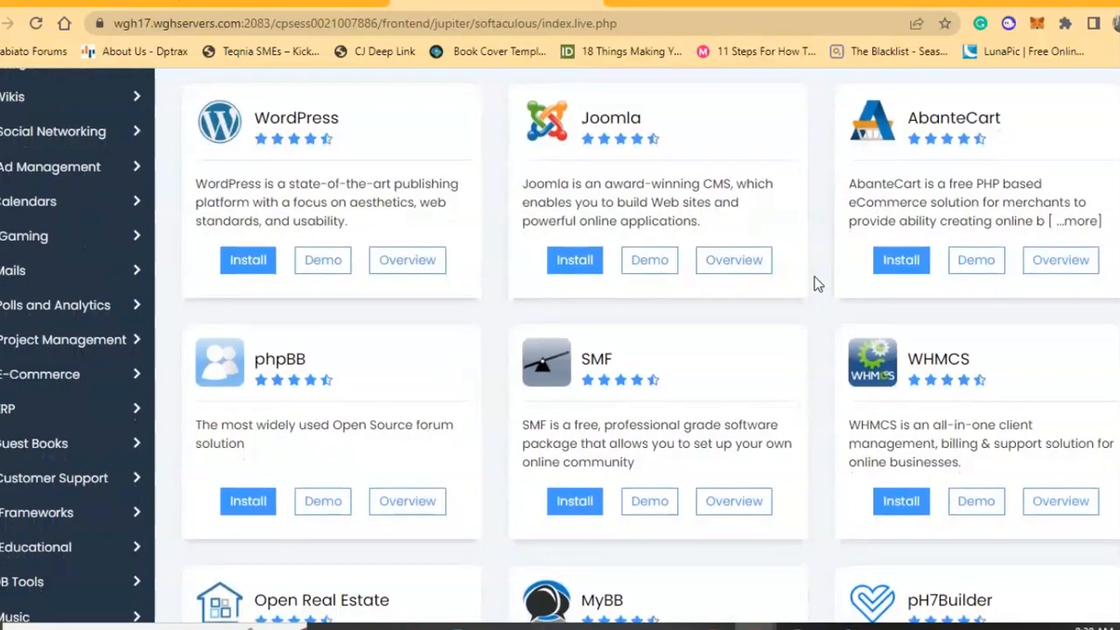
scroll(813, 283, "up", 2)
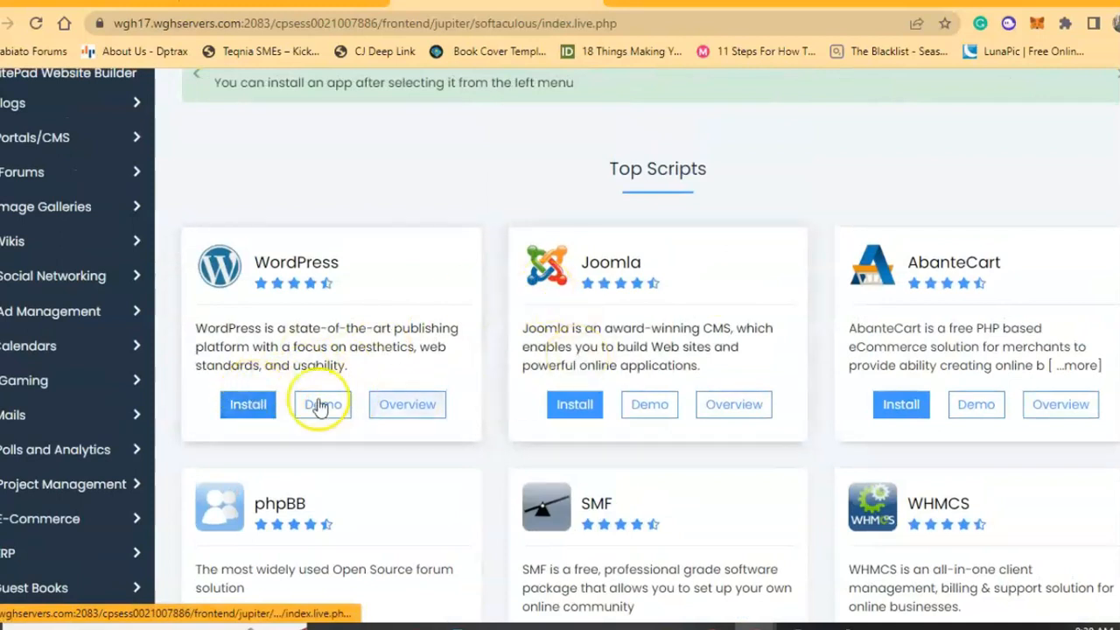
left_click(254, 407)
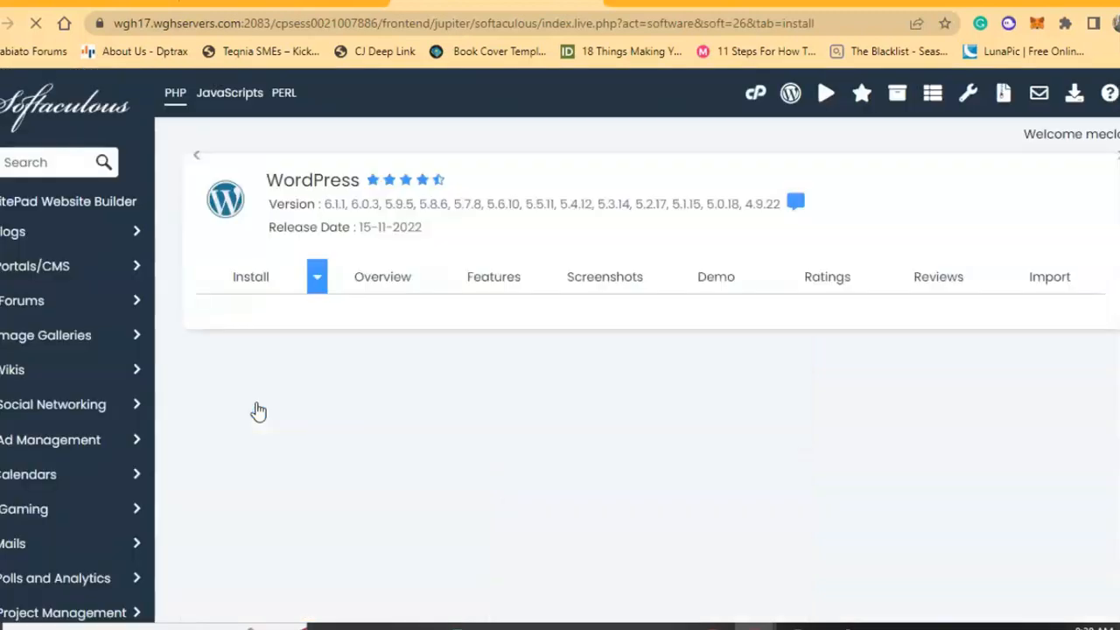
scroll(563, 417, "down", 2)
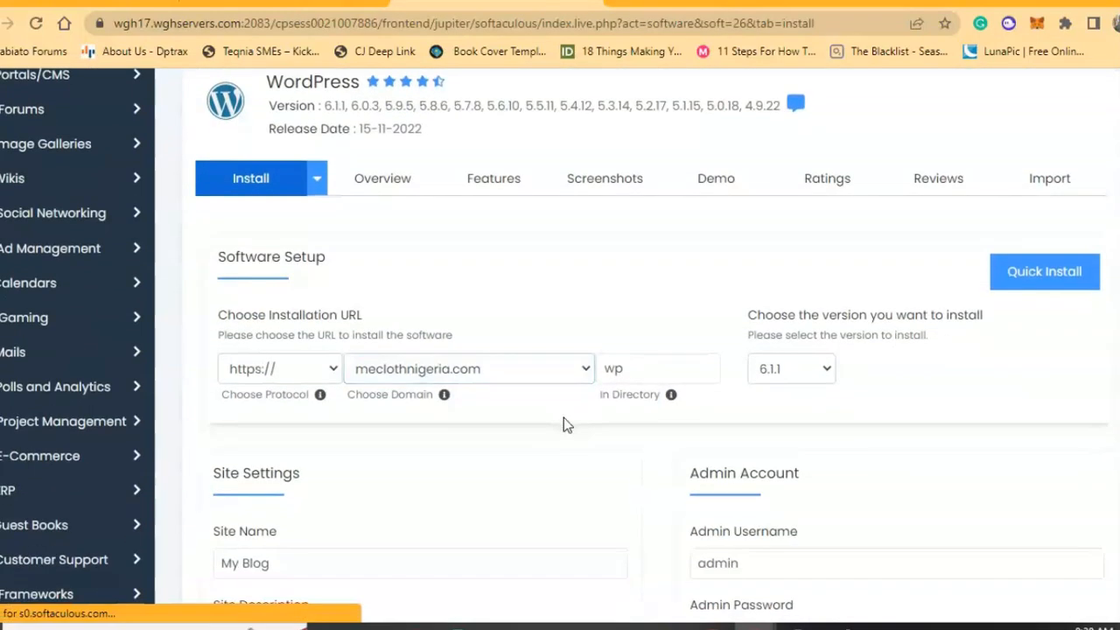
scroll(501, 421, "down", 1)
scroll(501, 424, "up", 3)
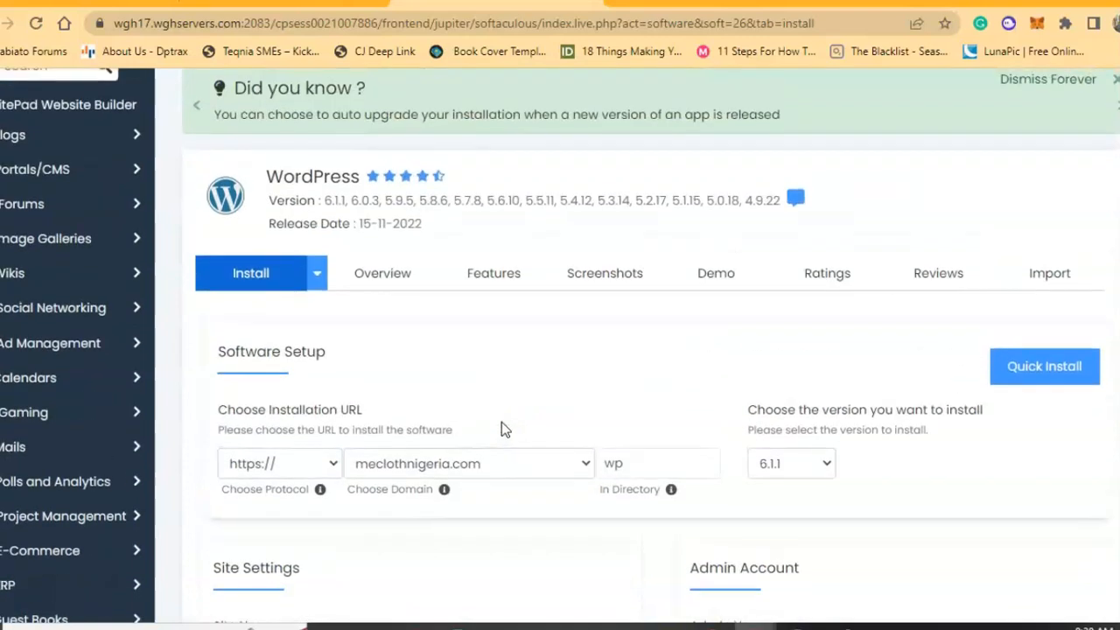
scroll(501, 422, "down", 3)
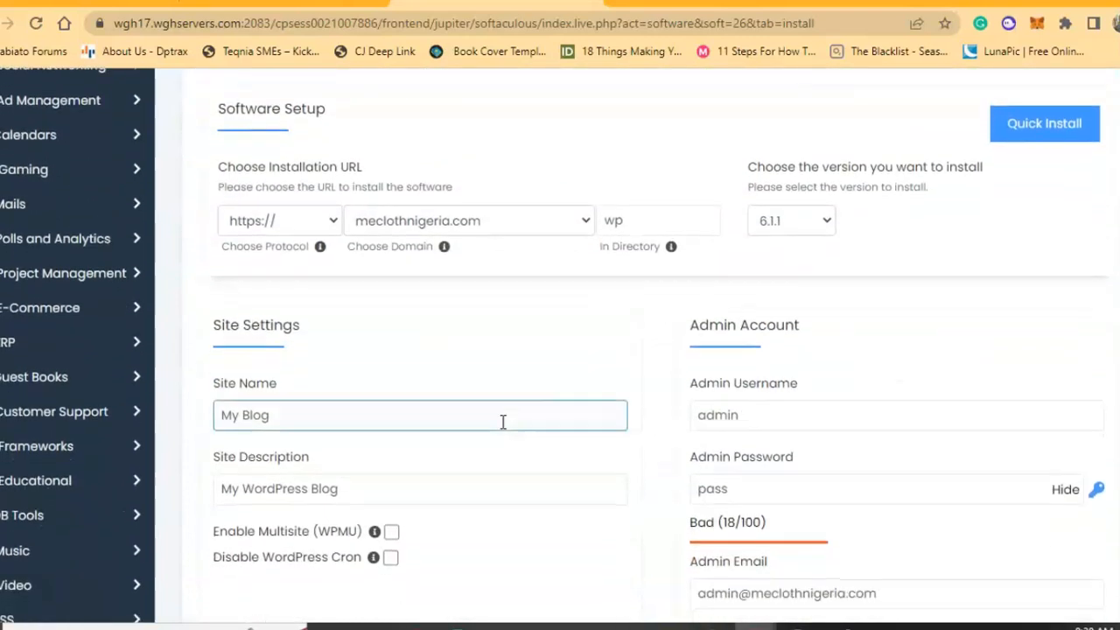
left_click(325, 354)
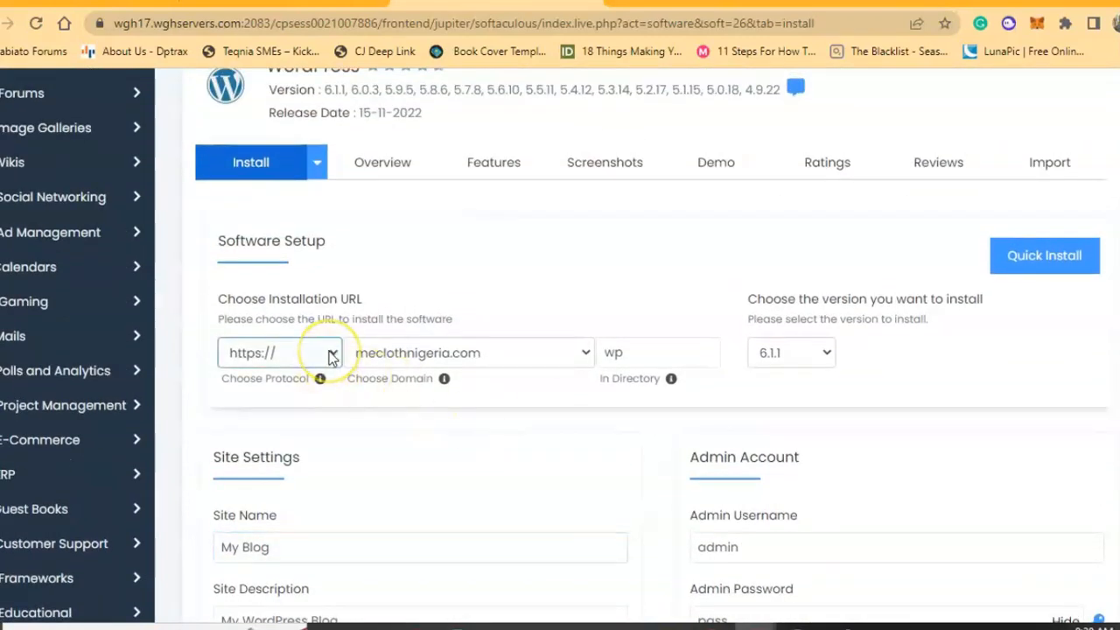
left_click(331, 355)
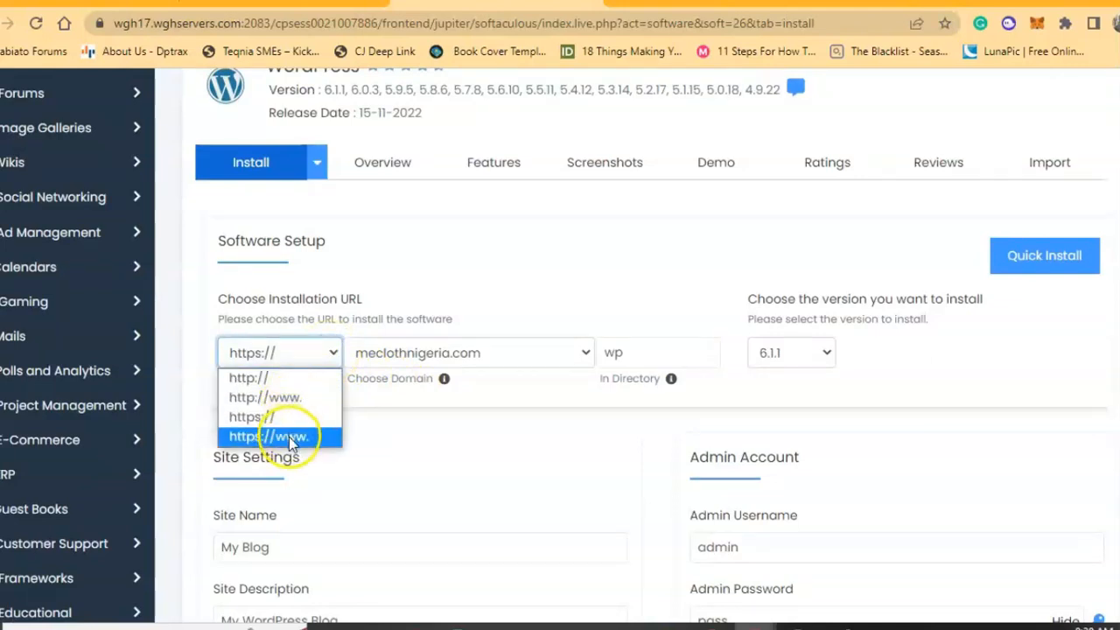
left_click(289, 435)
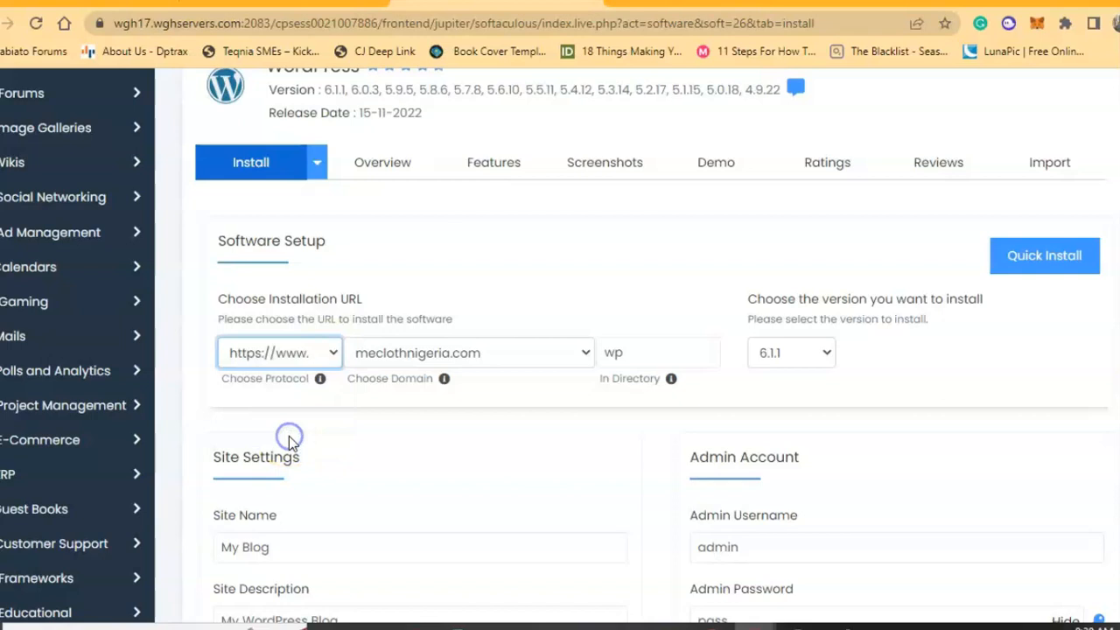
left_click(297, 360)
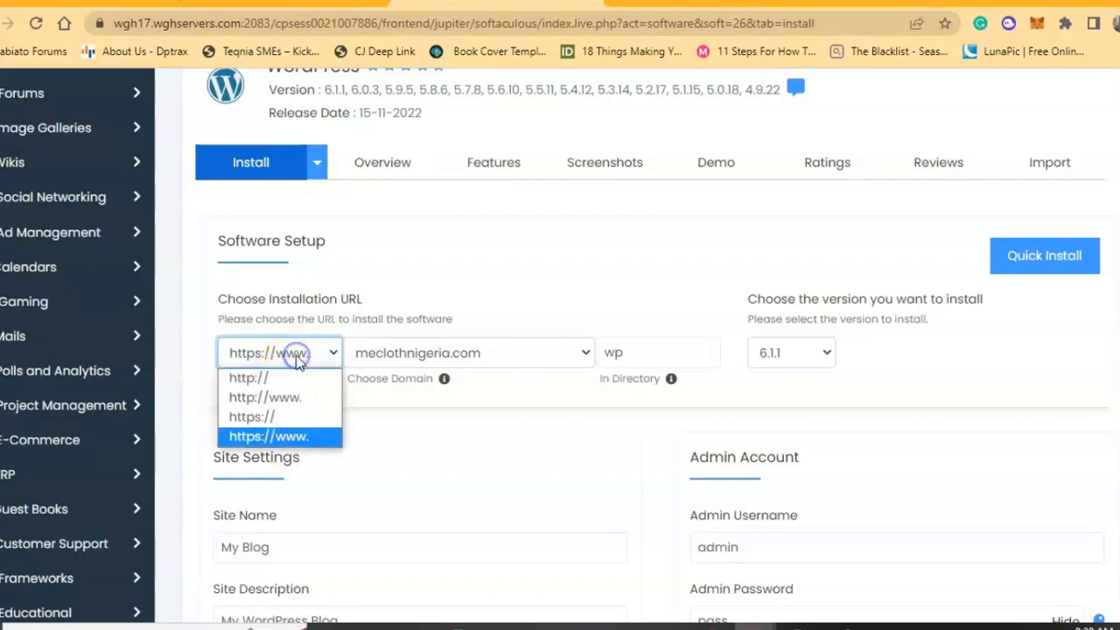
left_click(256, 435)
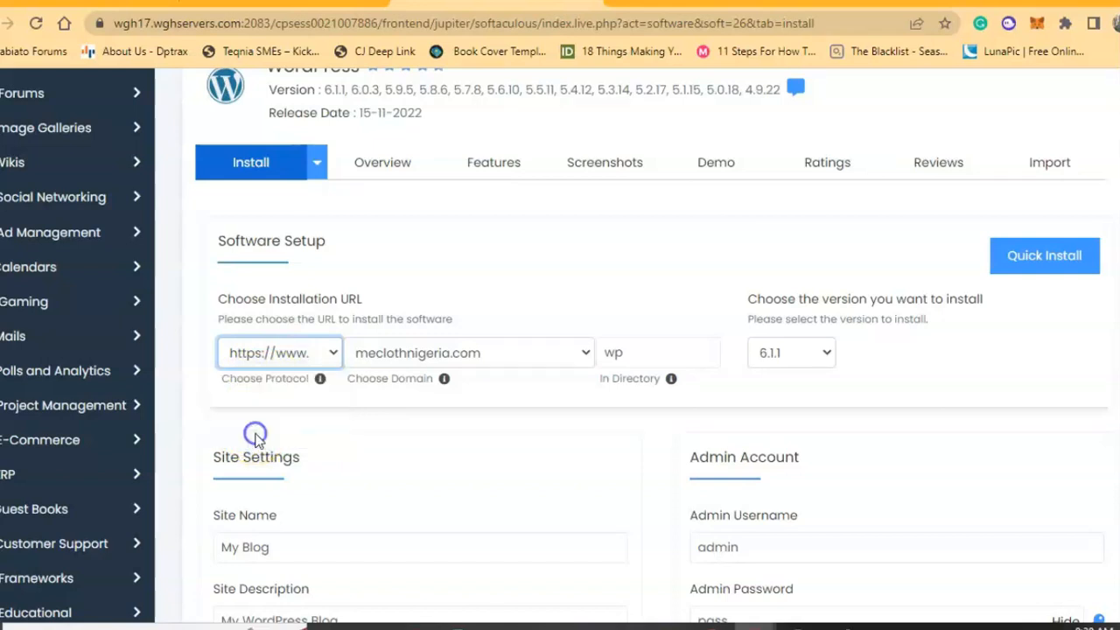
Keep meclothnigeria.com as the domain and clear 'wp' from In Directory to install at root.
left_click(436, 357)
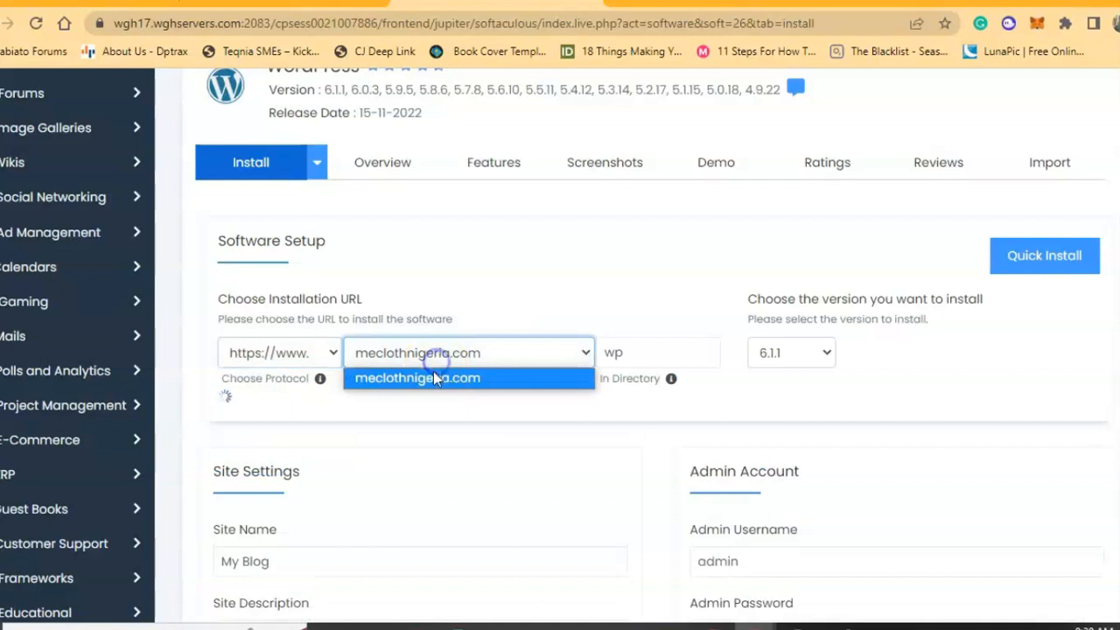
left_click(413, 378)
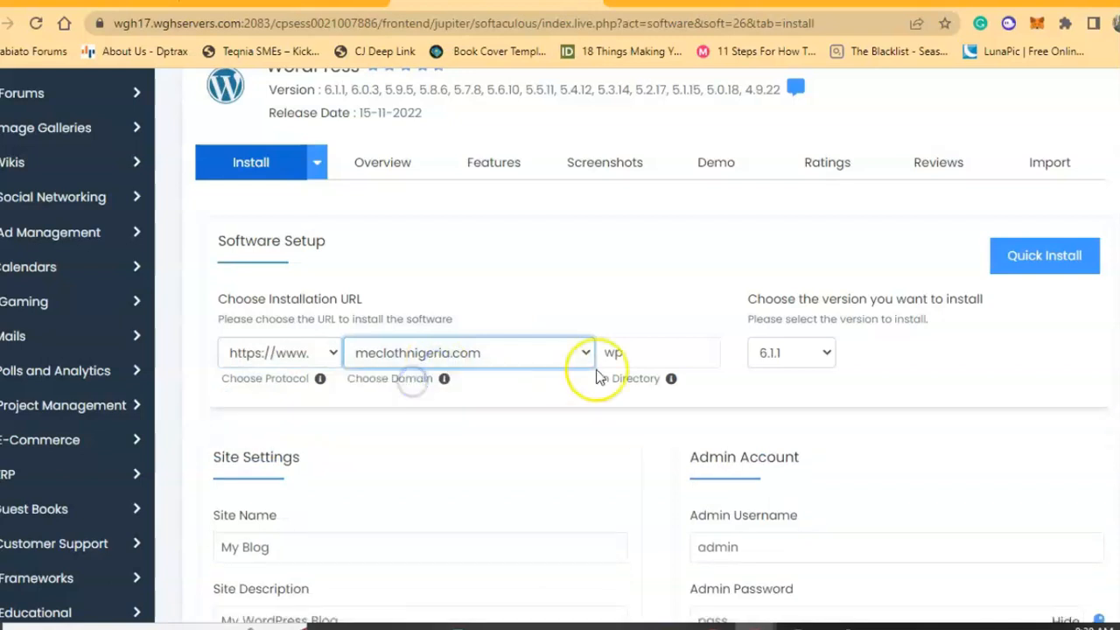
left_click(647, 353)
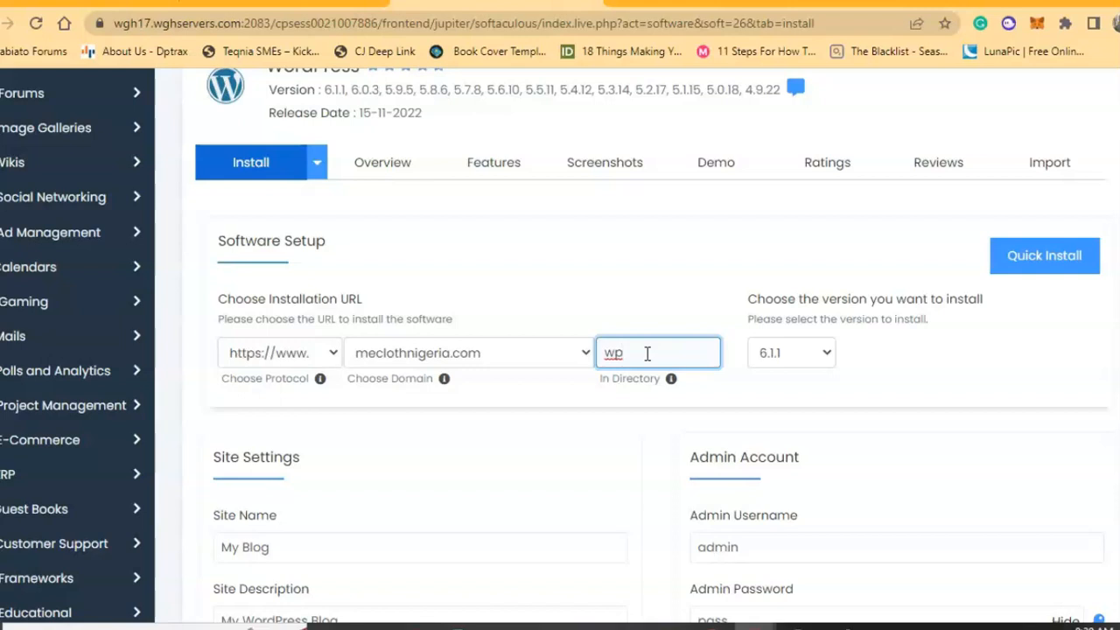
key("BackSpace")
key("BackSpace")
scroll(647, 354, "down", 1)
left_click(597, 318)
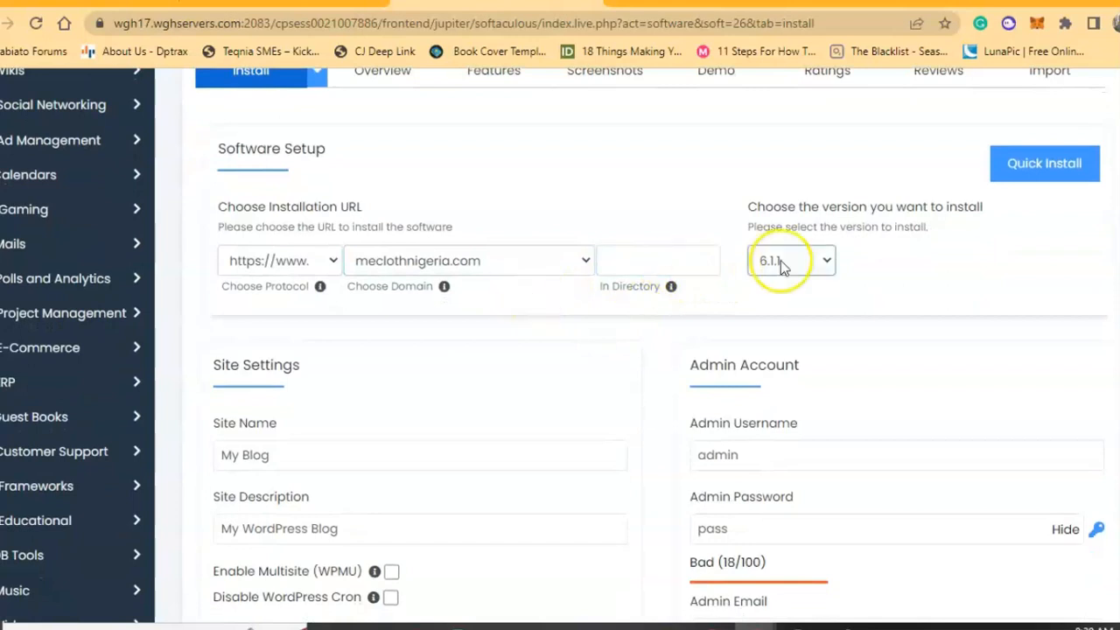
Replace the default site name with 'Me Clothing'.
scroll(624, 272, "down", 2)
left_click(361, 272)
double_click(361, 272)
triple_click(361, 272)
key("BackSpace")
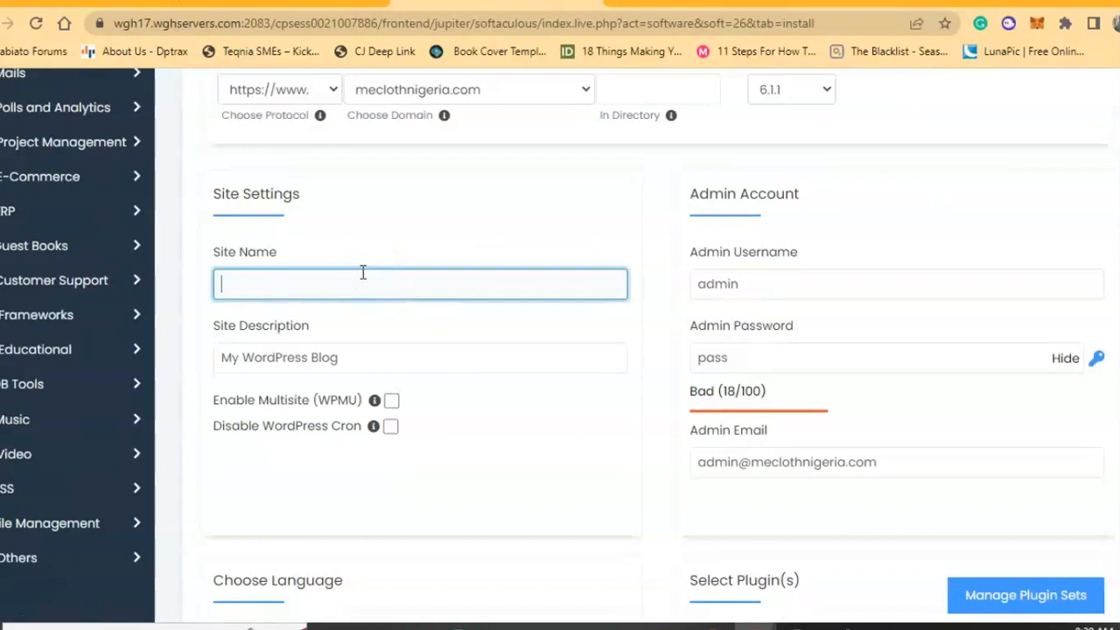
type("Me Clothing")
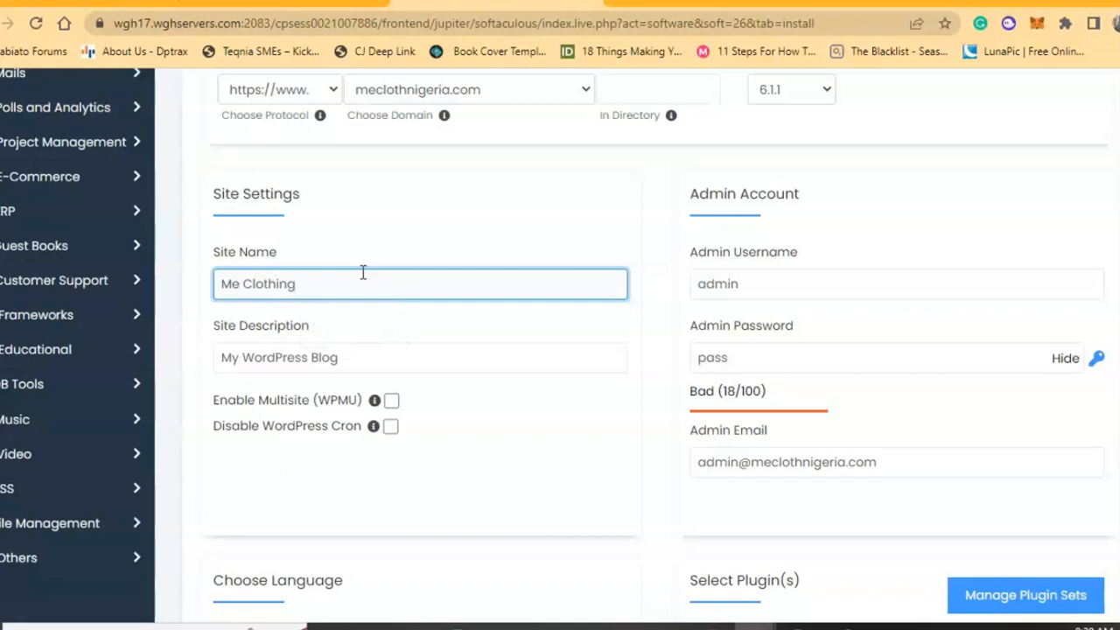
Enter the site description 'We sell Jersey, Sport Wears and Customize'.
key("Tab")
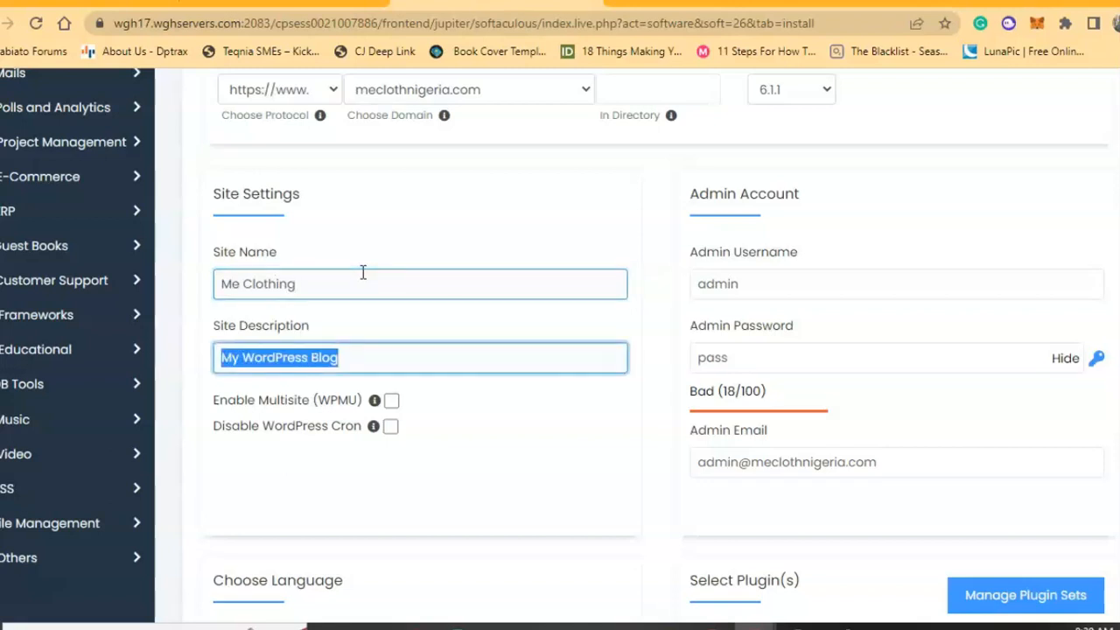
type("We sell Jersey, SP")
key("BackSpace")
type("po")
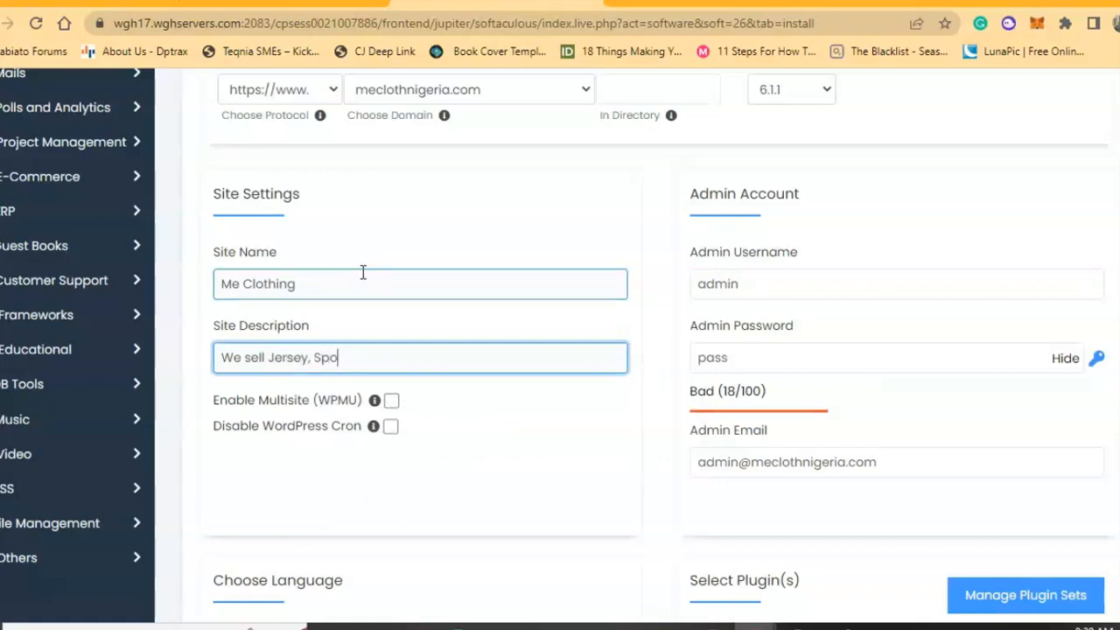
type("rt Wears and Cuus")
key("BackSpace")
key("BackSpace")
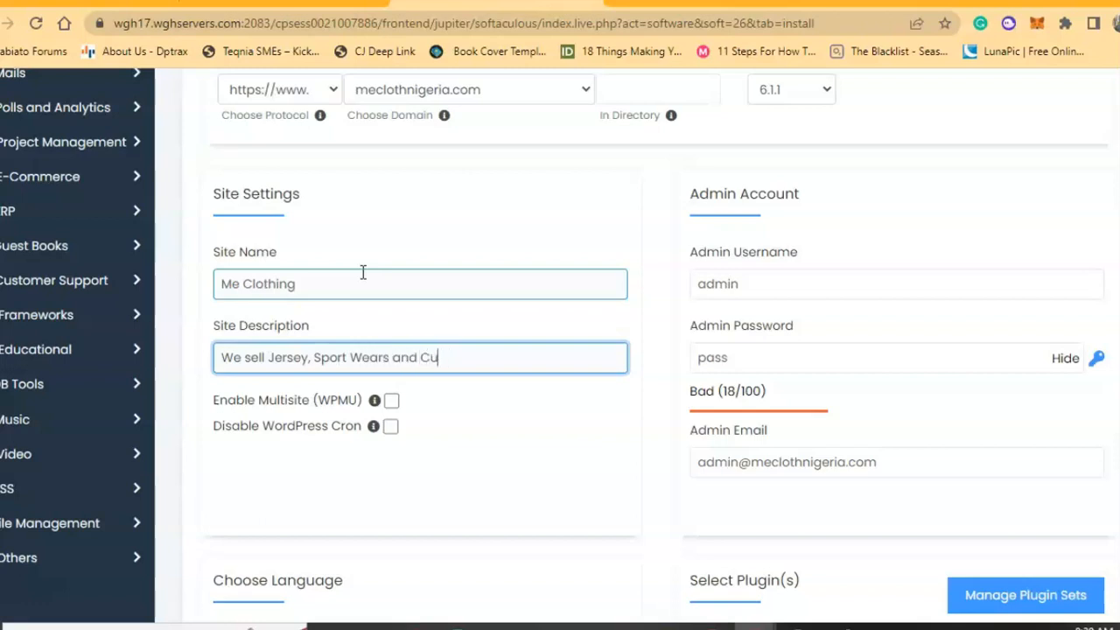
type("stomize")
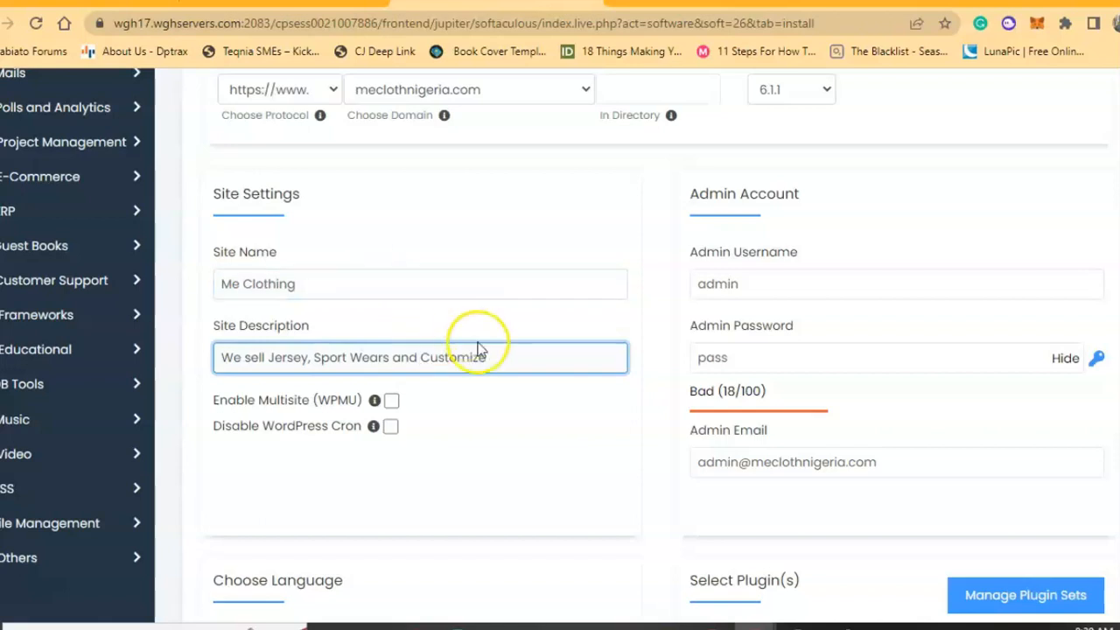
left_click(508, 319)
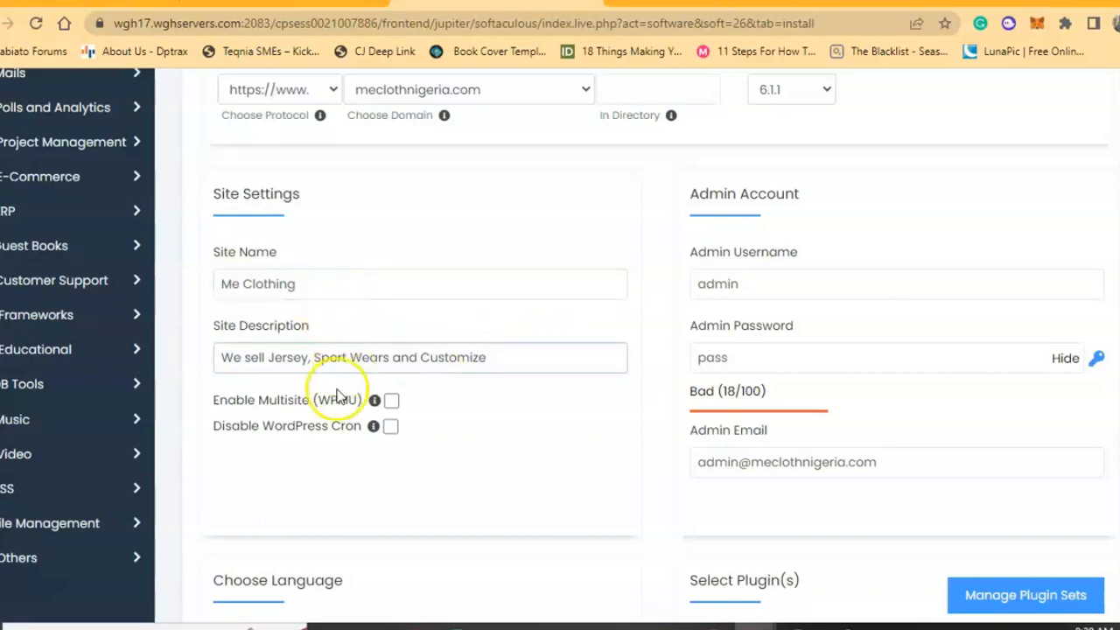
left_click(294, 278)
left_click(316, 353)
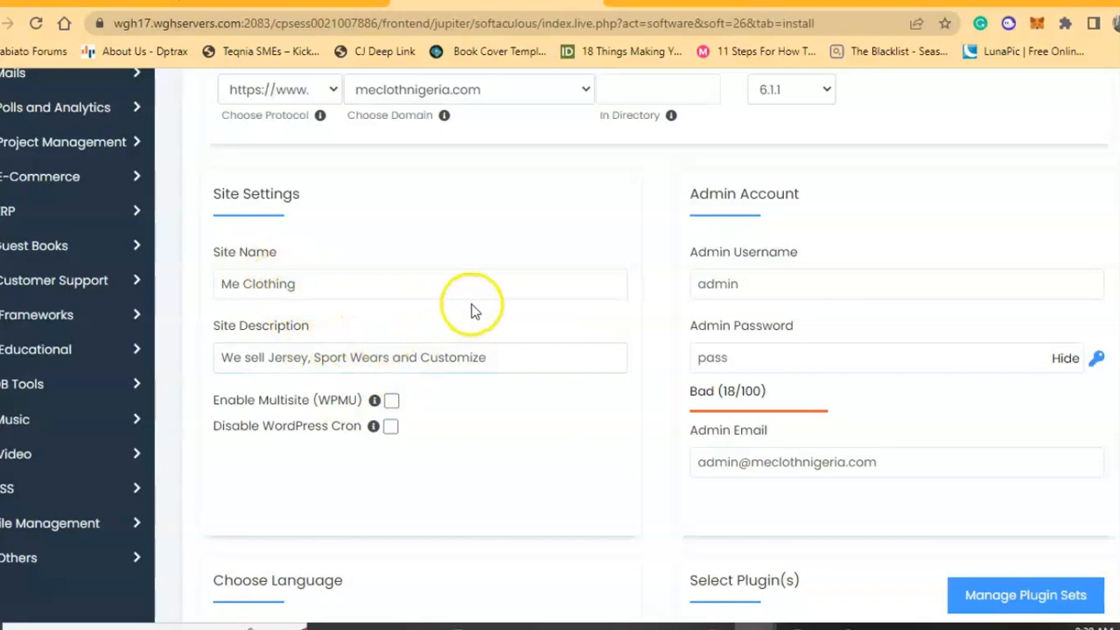
left_click(693, 292)
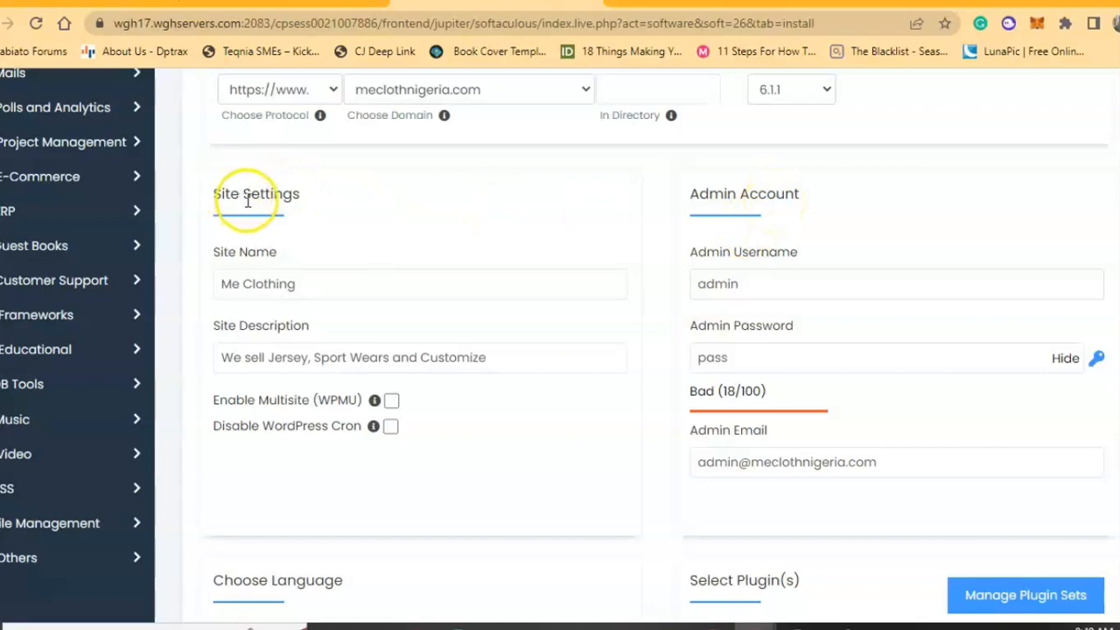
Re-enter 'admin' as the admin username and set a strong admin password.
left_click(771, 278)
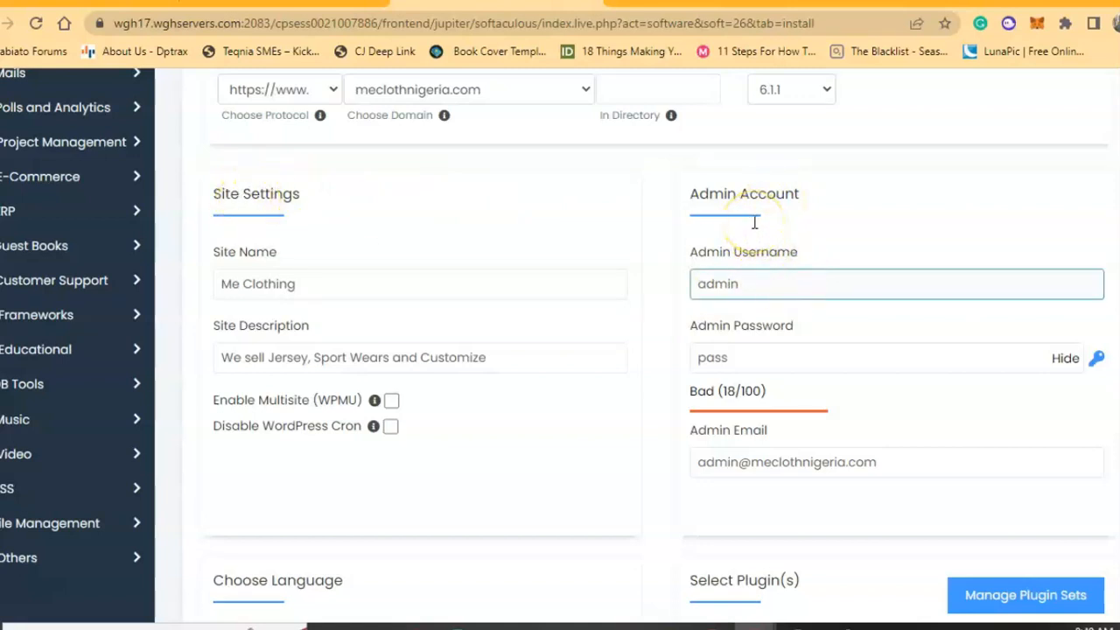
double_click(750, 285)
key("BackSpace")
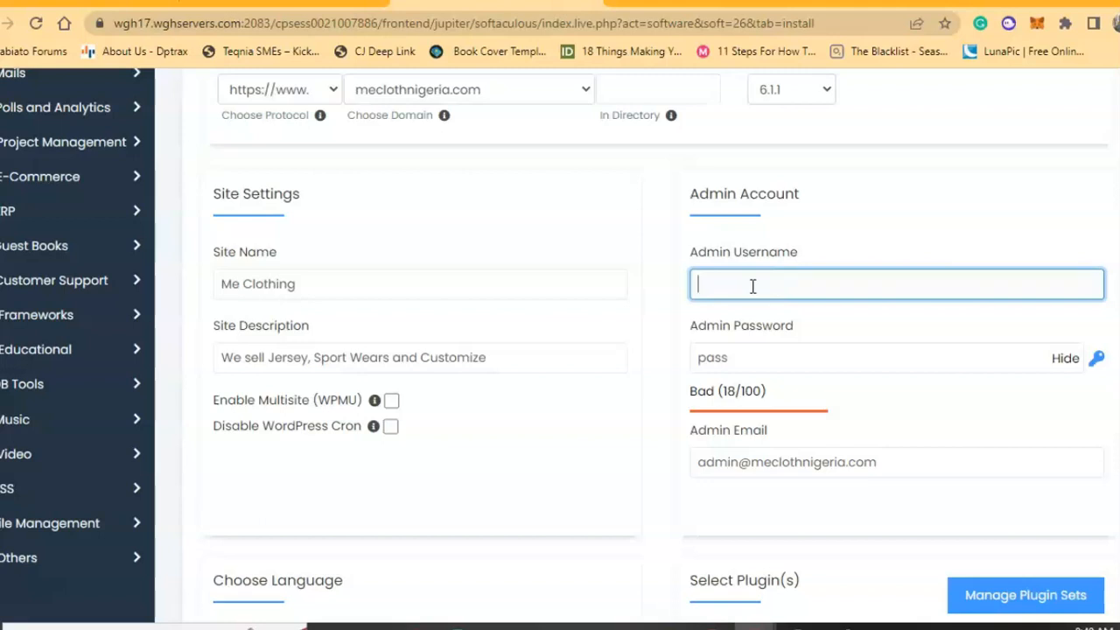
type("adm")
key("ctrl+a")
type("admin")
key("Tab")
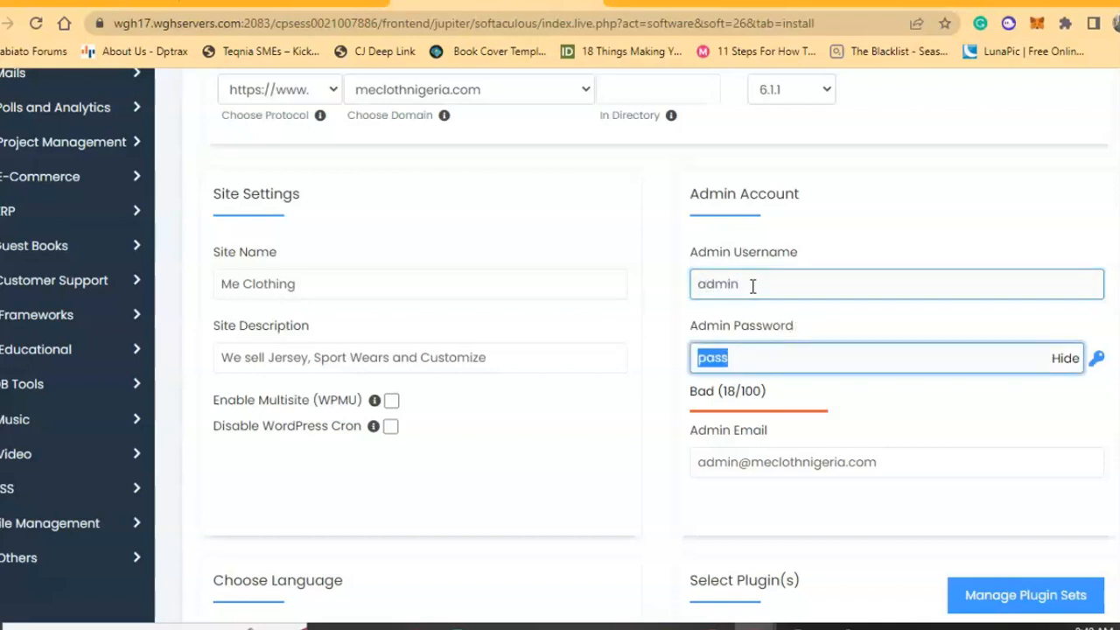
key("BackSpace")
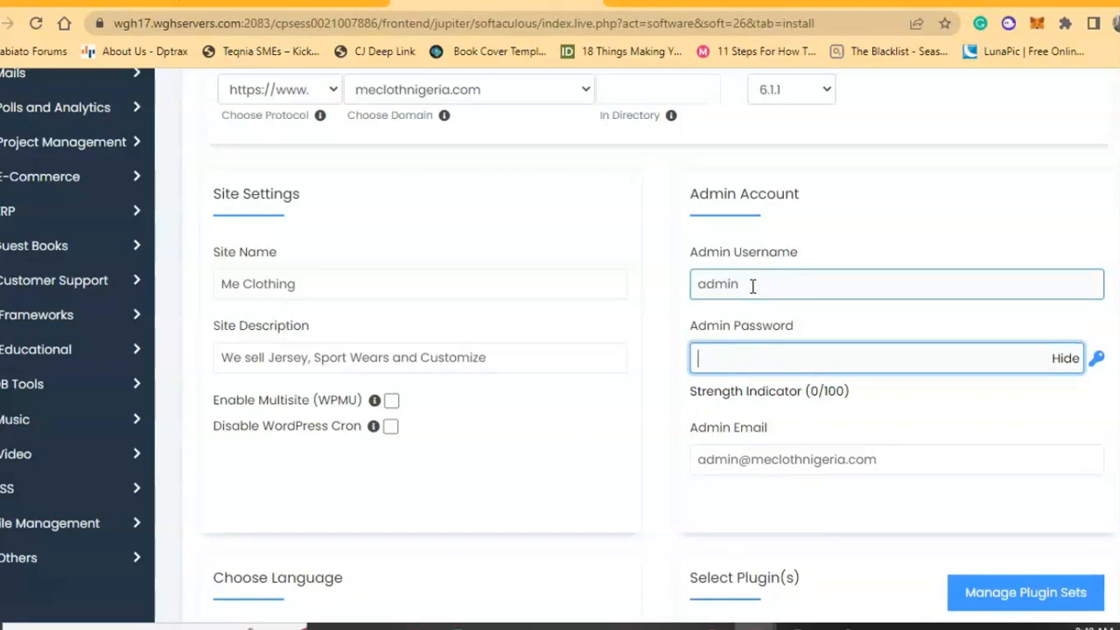
type("*")
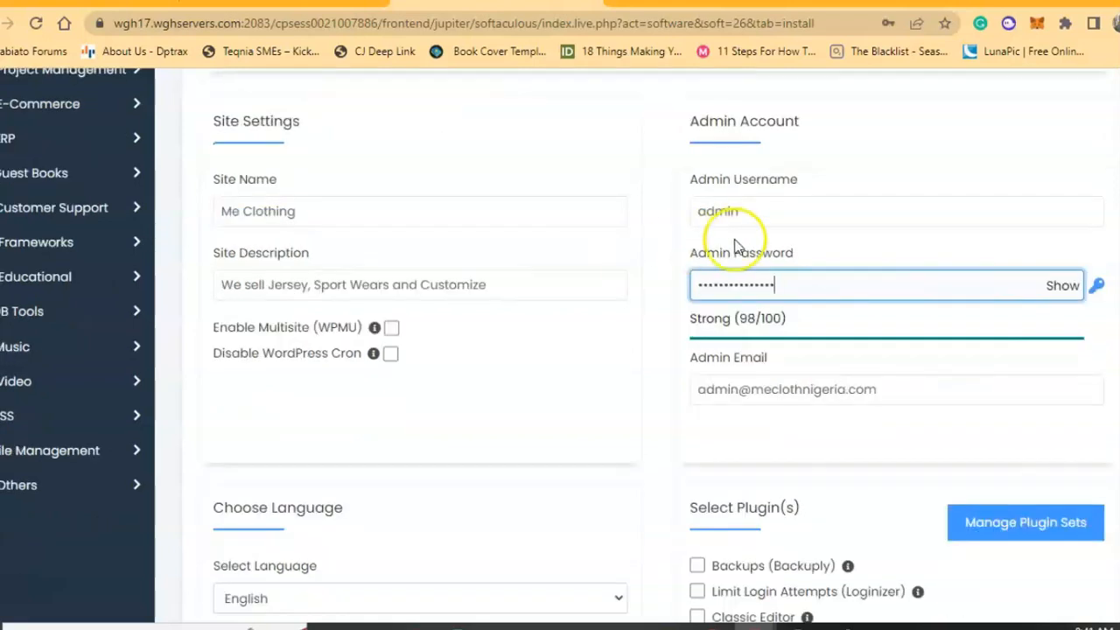
left_click(736, 388)
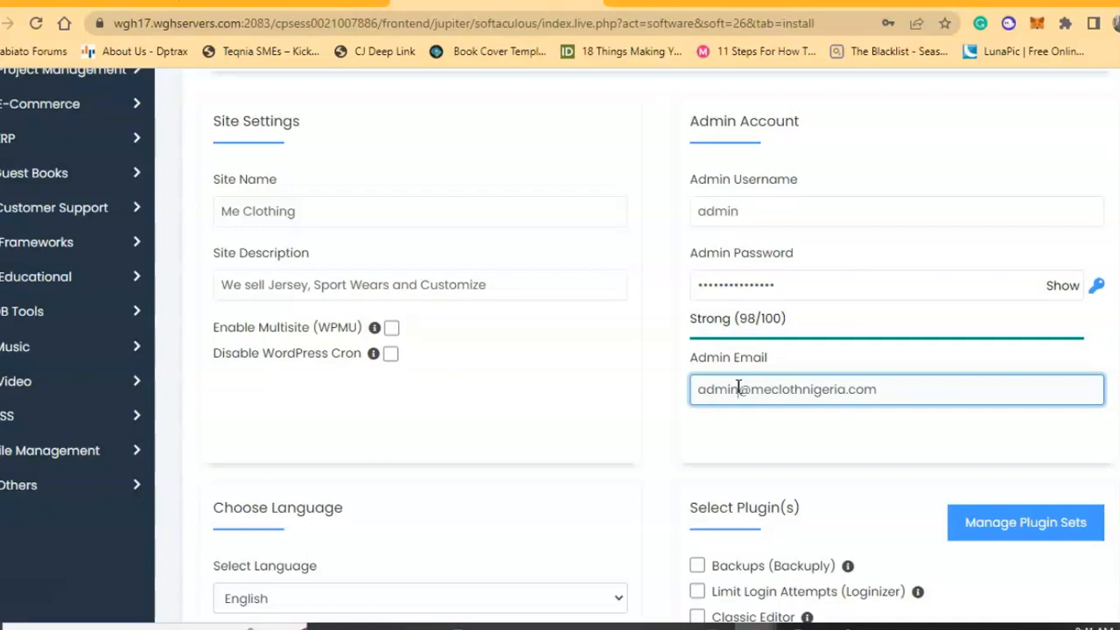
left_click_drag(738, 388, 665, 395)
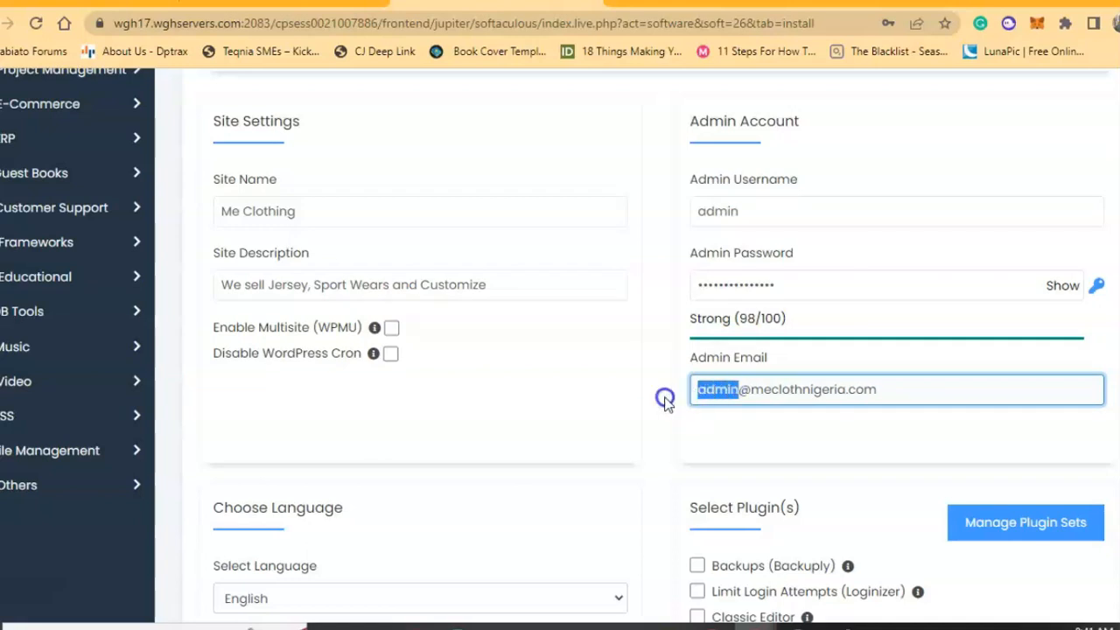
key("BackSpace")
left_click(703, 419)
Review the admin account fields, rechecking the username admin.
scroll(703, 419, "down", 1)
left_click(727, 350)
scroll(730, 324, "up", 1)
left_click(814, 306)
left_click(742, 226)
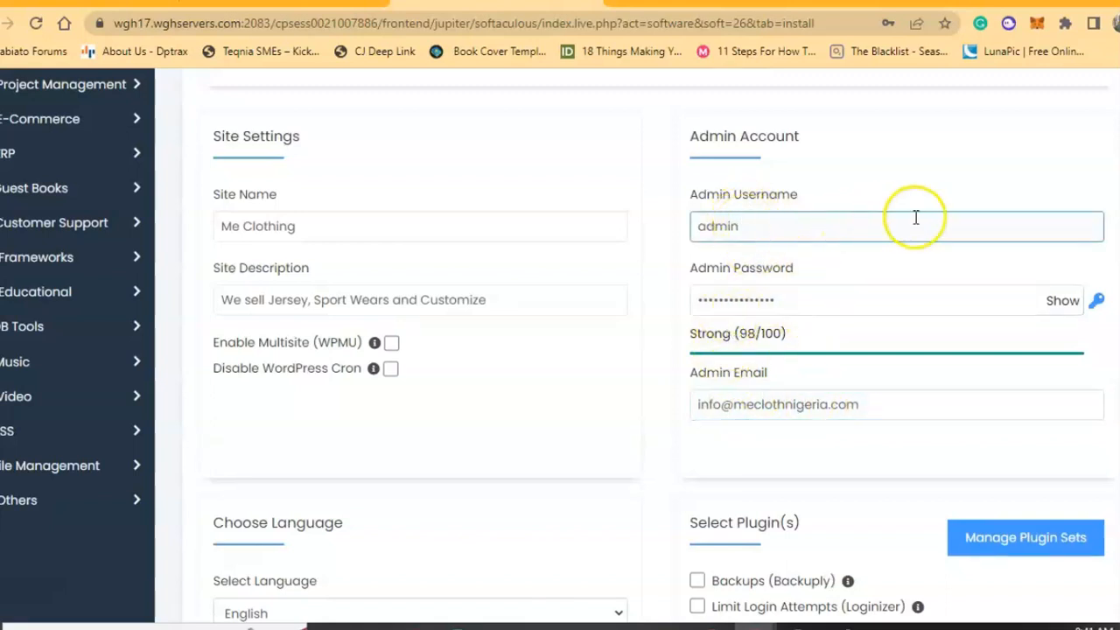
left_click(765, 220)
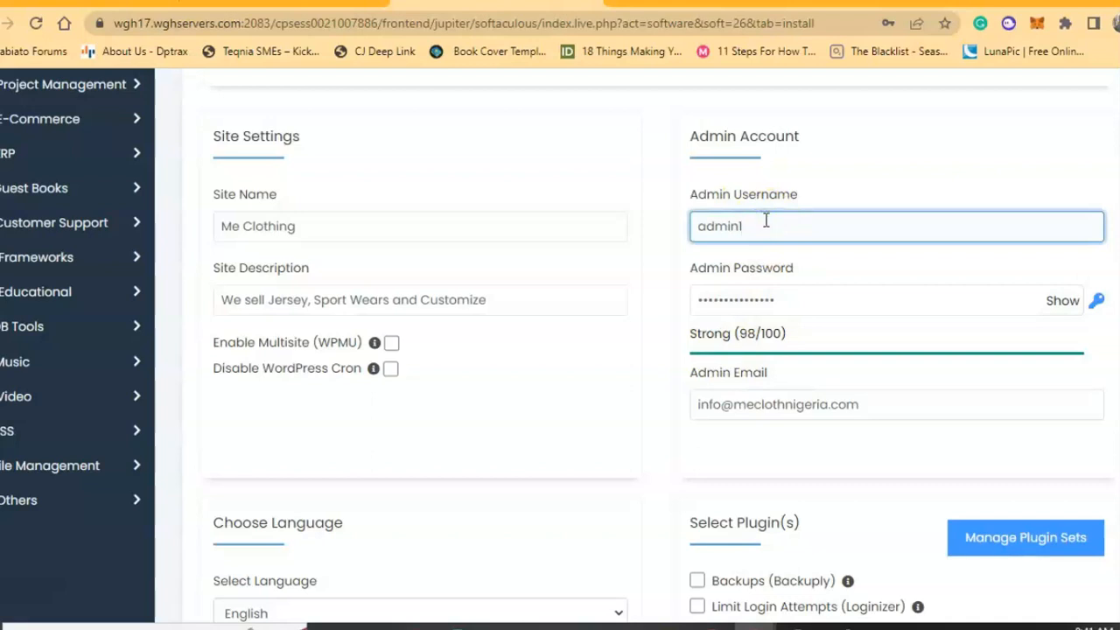
left_click(645, 253)
scroll(644, 253, "down", 1)
scroll(645, 254, "down", 2)
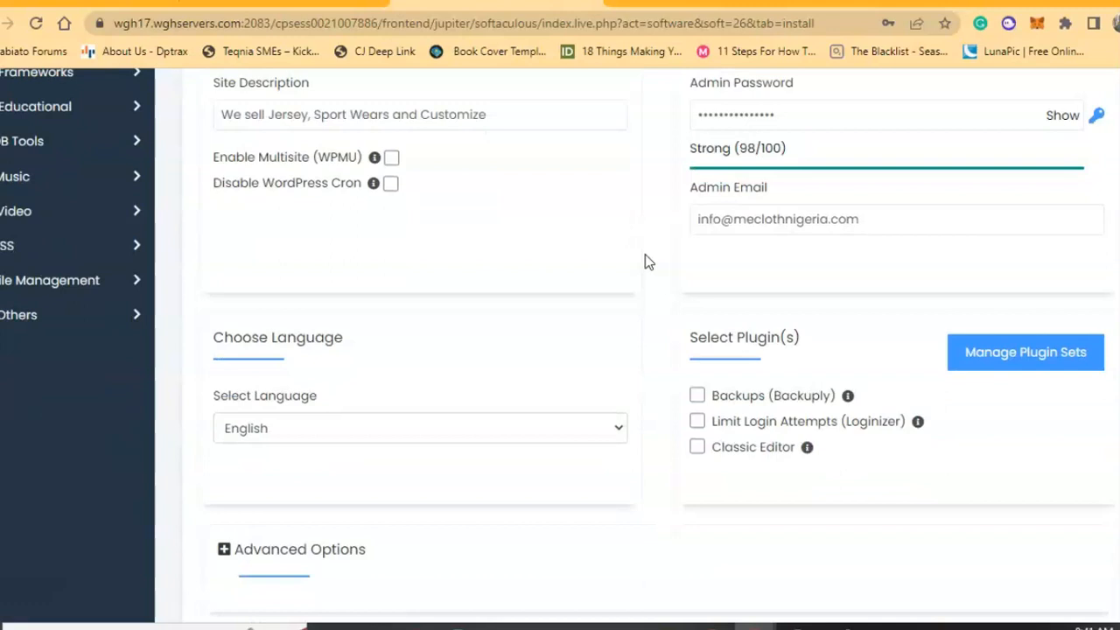
Tick the Classic Editor plugin under Select Plugin(s).
scroll(645, 261, "down", 1)
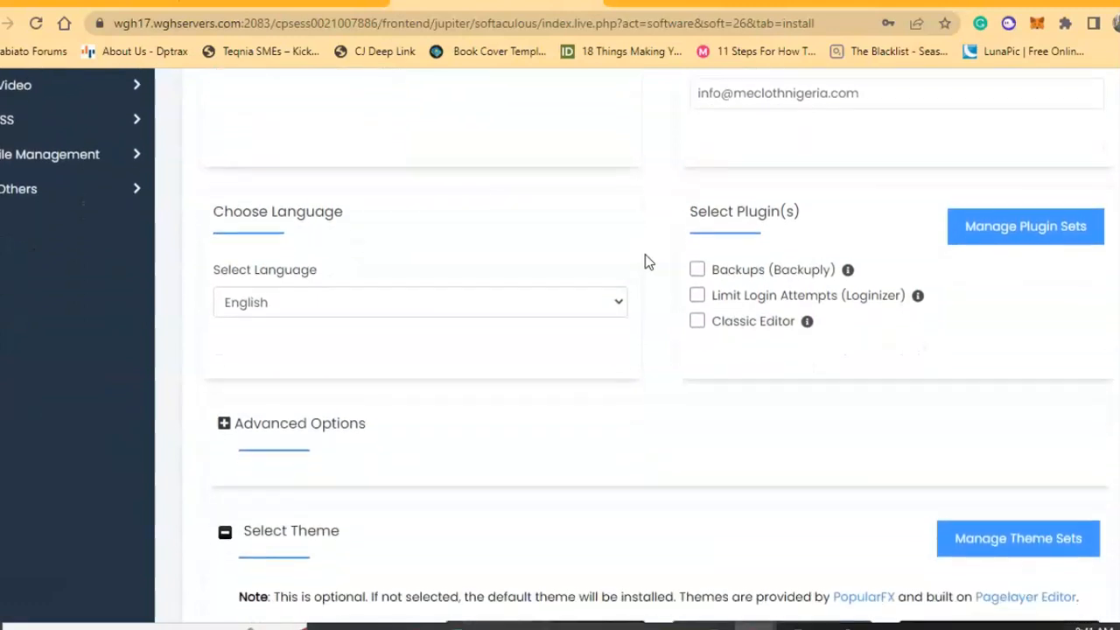
scroll(645, 261, "down", 1)
scroll(645, 255, "down", 1)
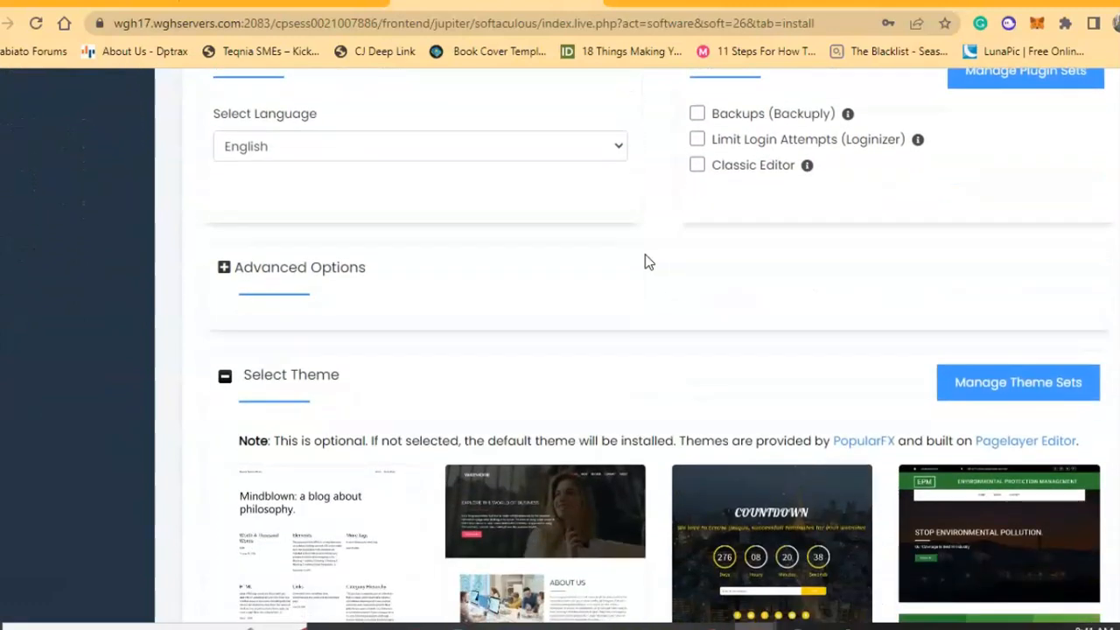
scroll(645, 254, "up", 1)
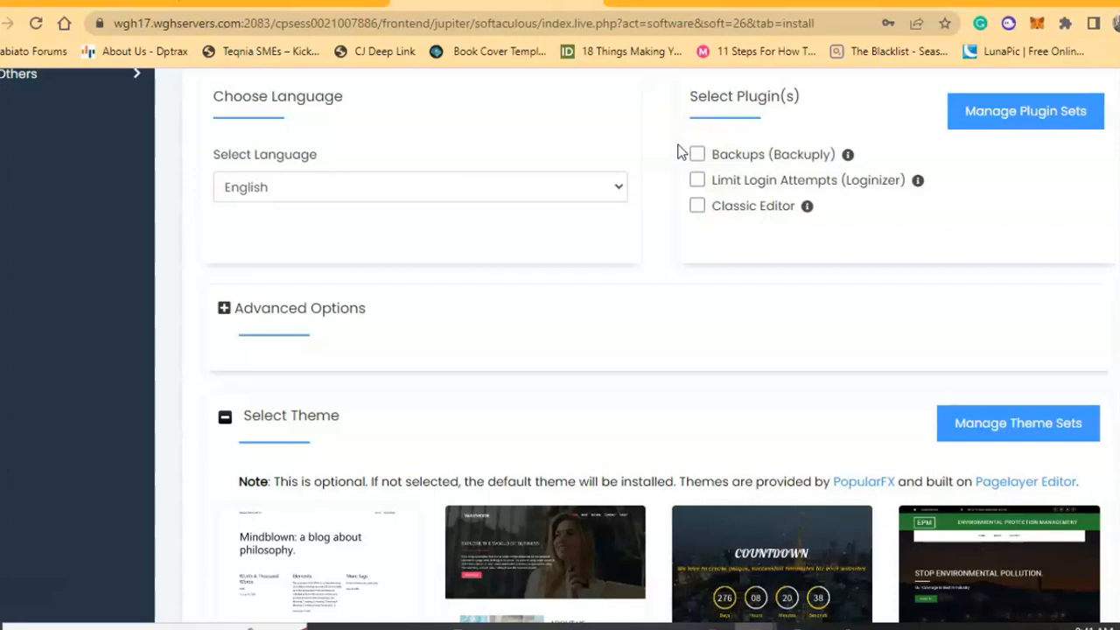
left_click(698, 208)
Expand and collapse Advanced Options, then move to the installation-details e-mail field.
left_click(321, 312)
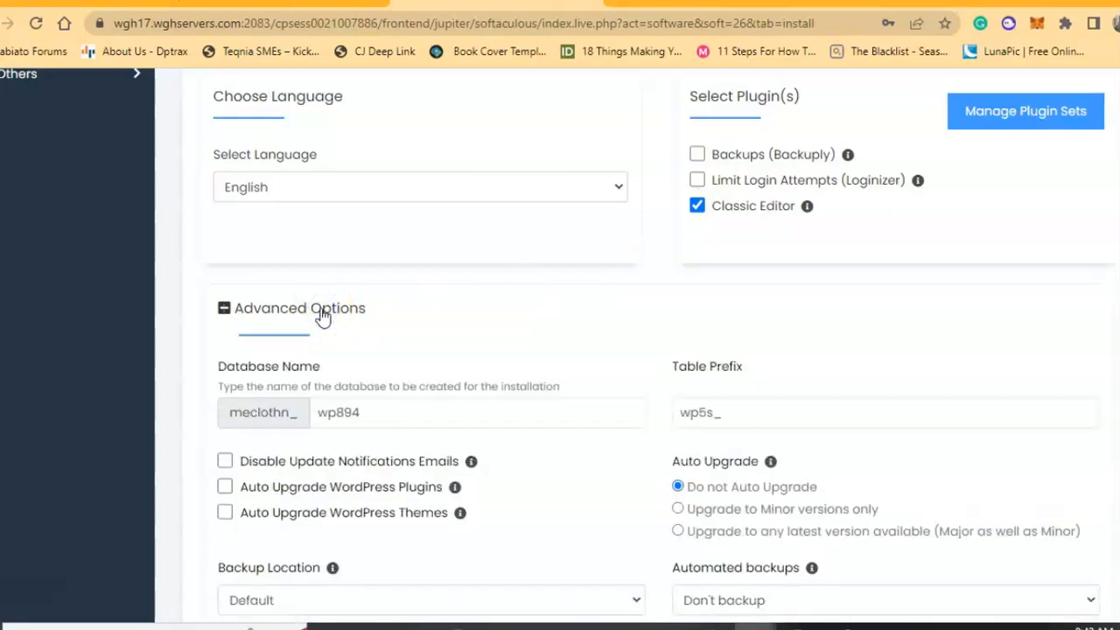
left_click(321, 317)
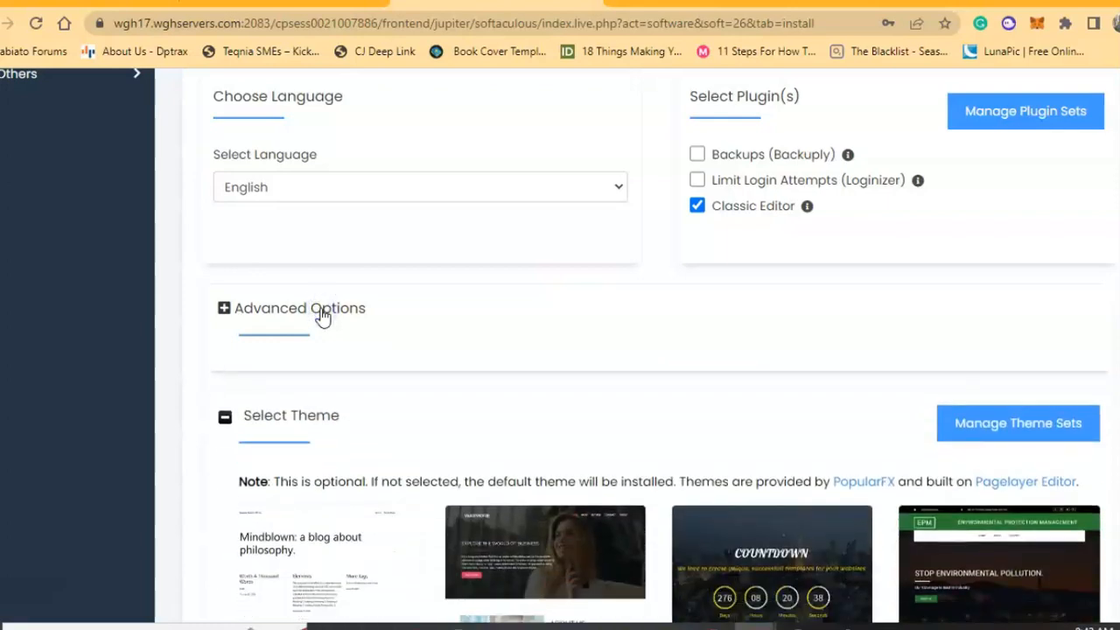
scroll(322, 316, "down", 1)
scroll(499, 250, "down", 2)
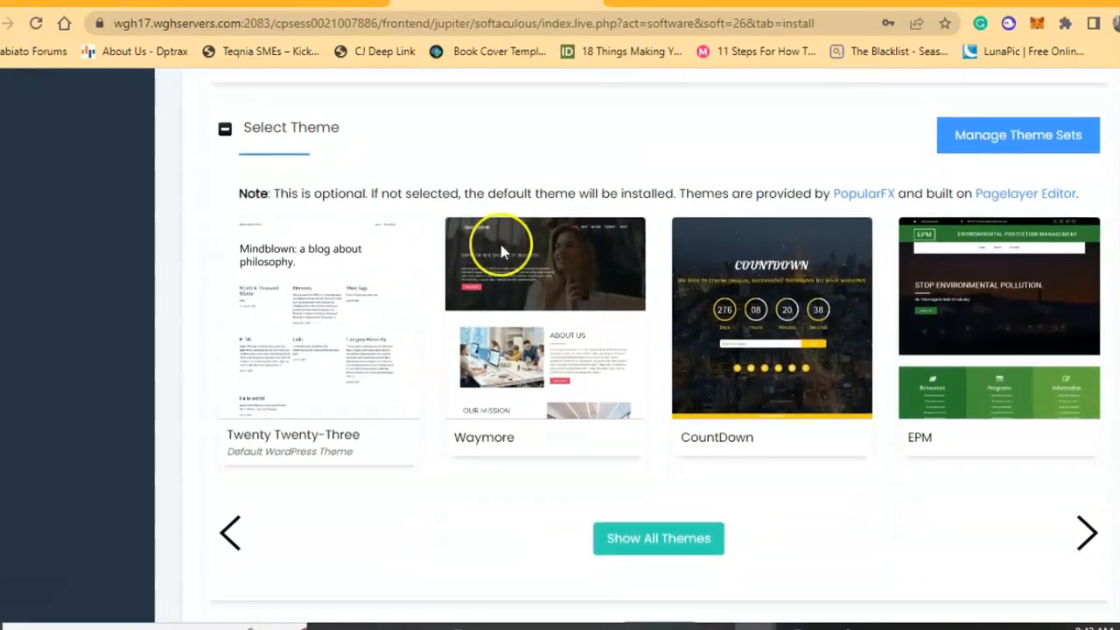
scroll(545, 513, "down", 3)
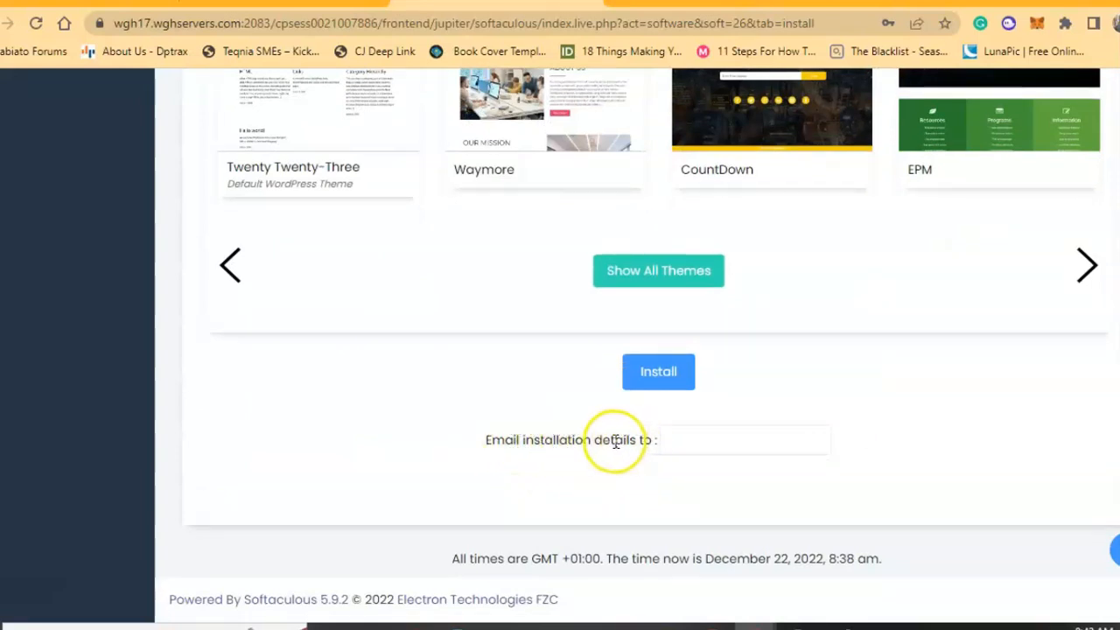
left_click(663, 441)
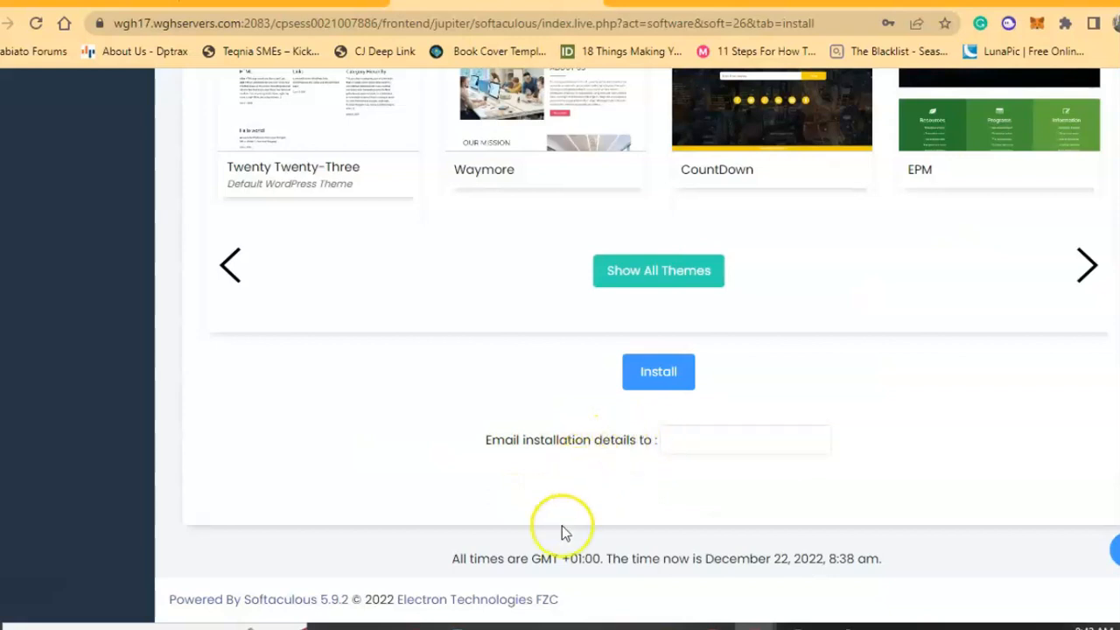
Fill the installation-details e-mail field with a saved address.
left_click(674, 443)
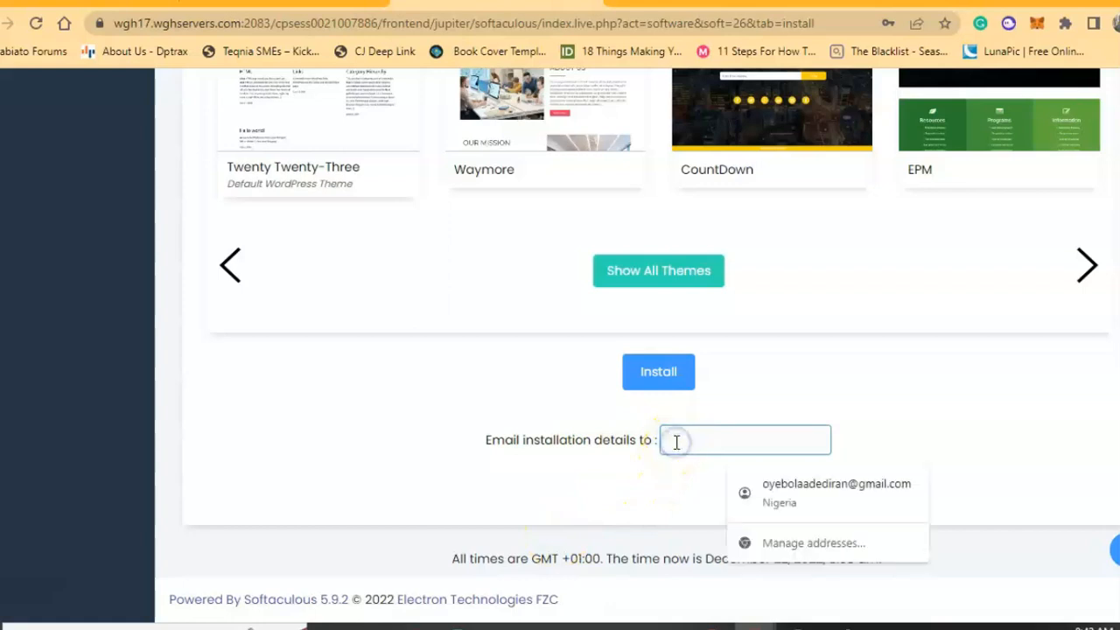
left_click(777, 491)
left_click(855, 464)
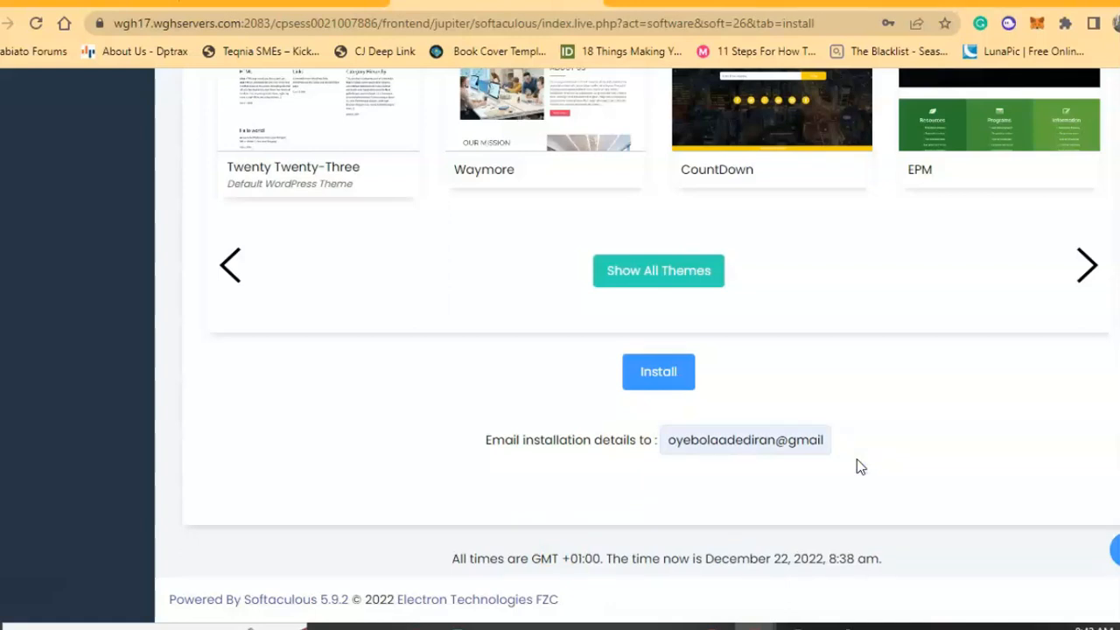
Review the Me Clothing site and admin settings, then submit the WordPress installation.
scroll(857, 466, "up", 3)
scroll(857, 466, "down", 3)
scroll(617, 436, "up", 12)
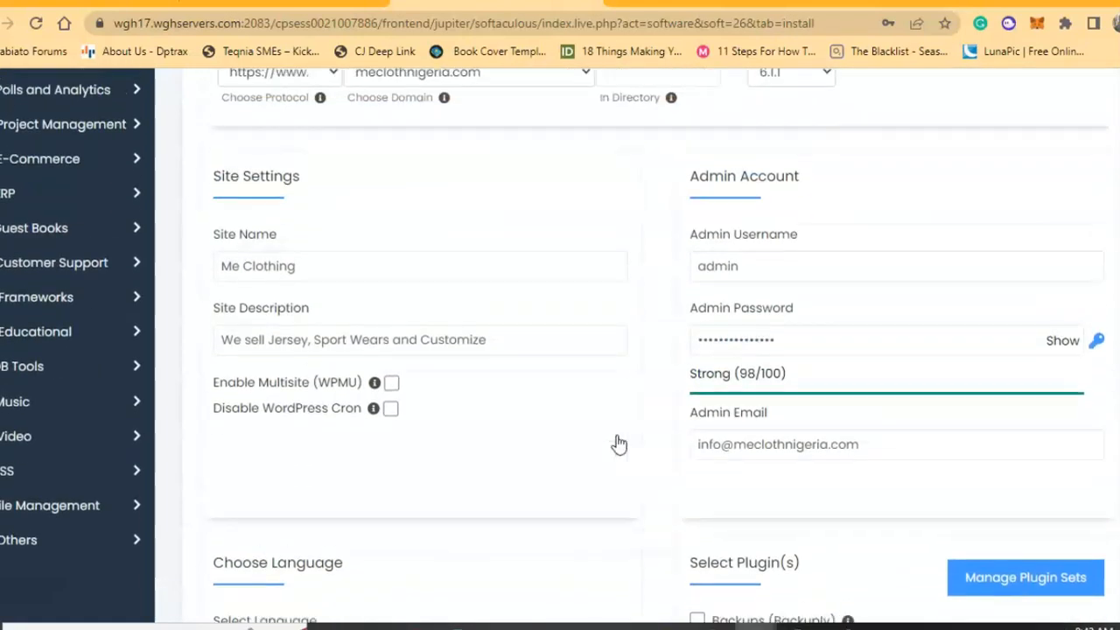
scroll(617, 444, "up", 2)
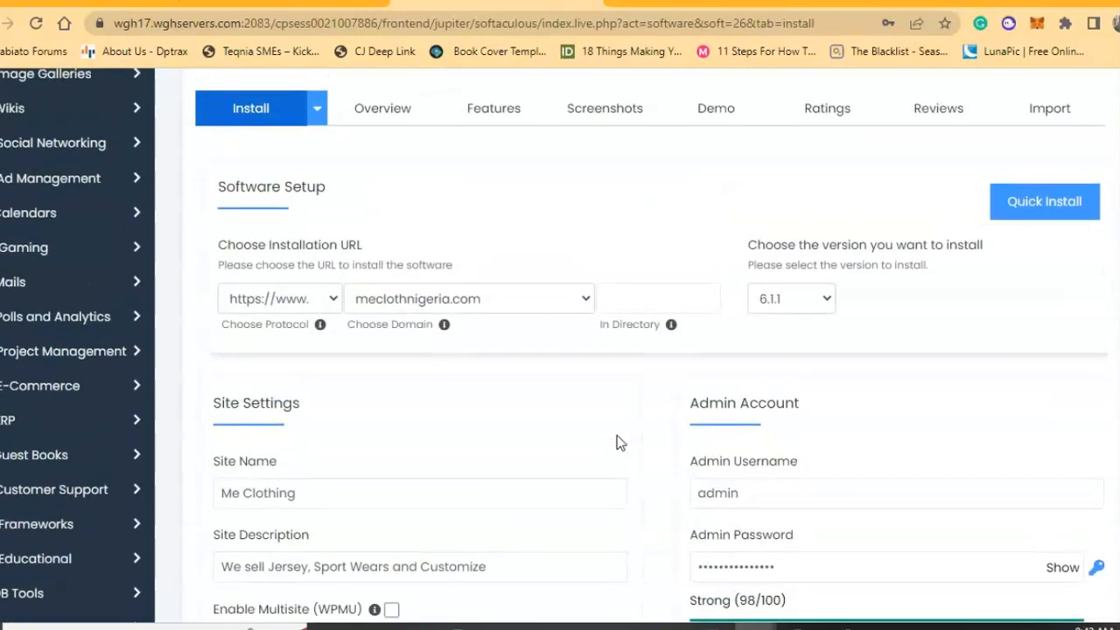
scroll(618, 444, "down", 8)
scroll(617, 443, "down", 5)
left_click(649, 392)
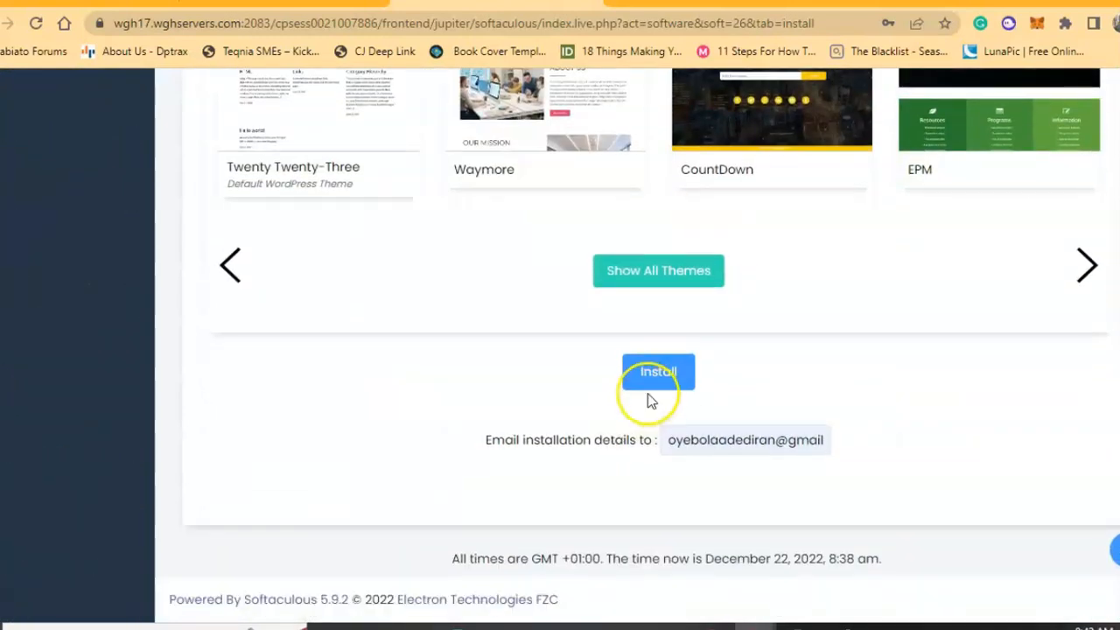
Start the WordPress install, decline Chrome's password save, and switch to the Whogohost client area tab.
left_click(650, 388)
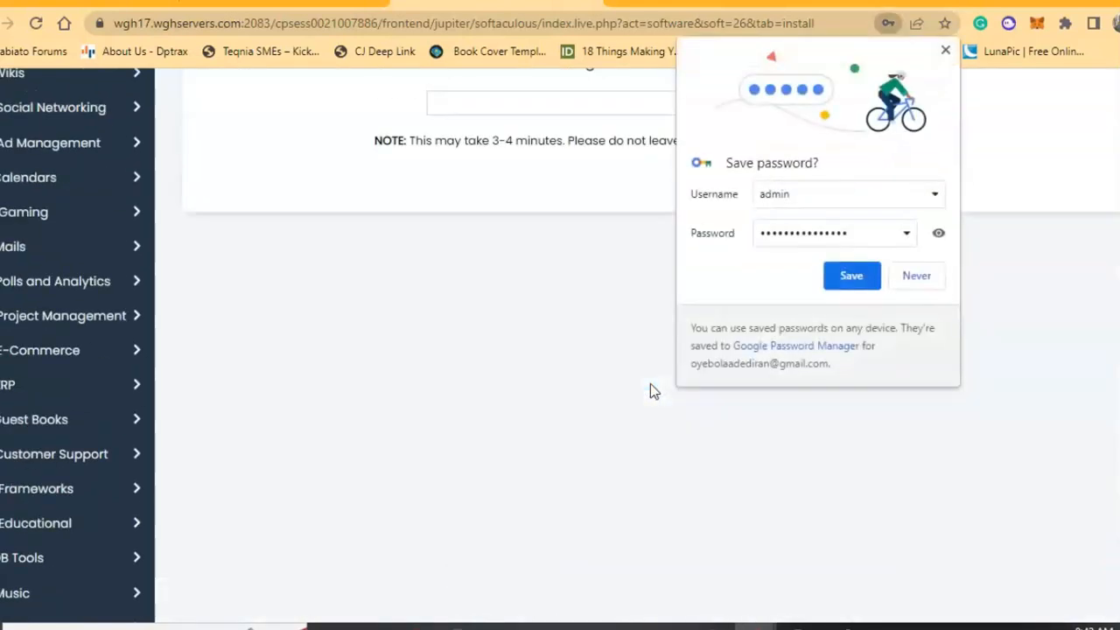
scroll(643, 293, "up", 3)
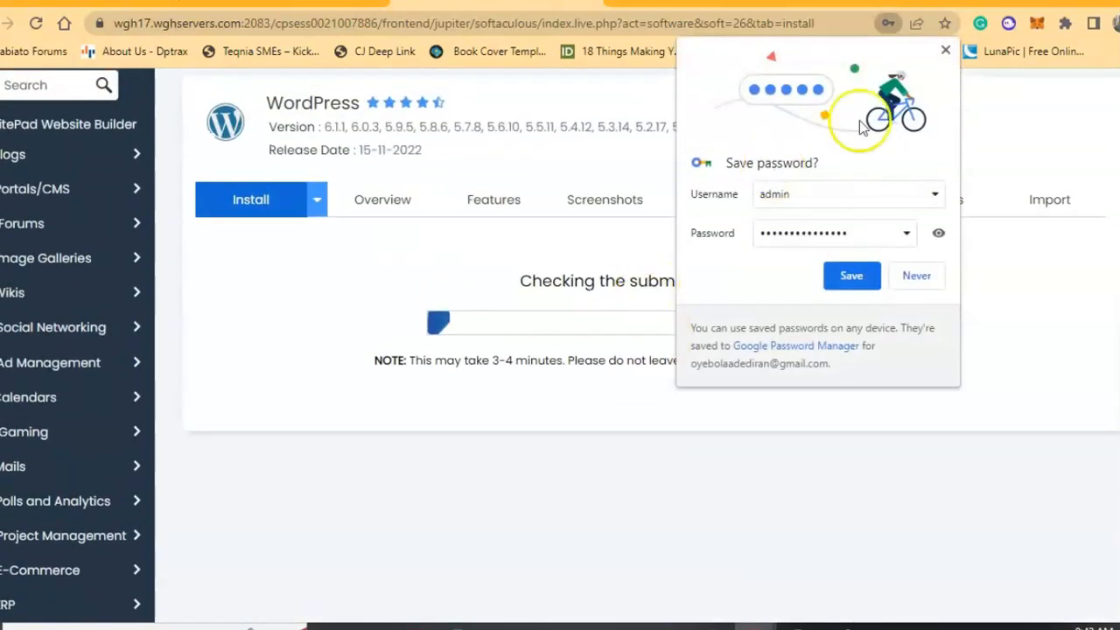
left_click(951, 51)
scroll(688, 284, "up", 2)
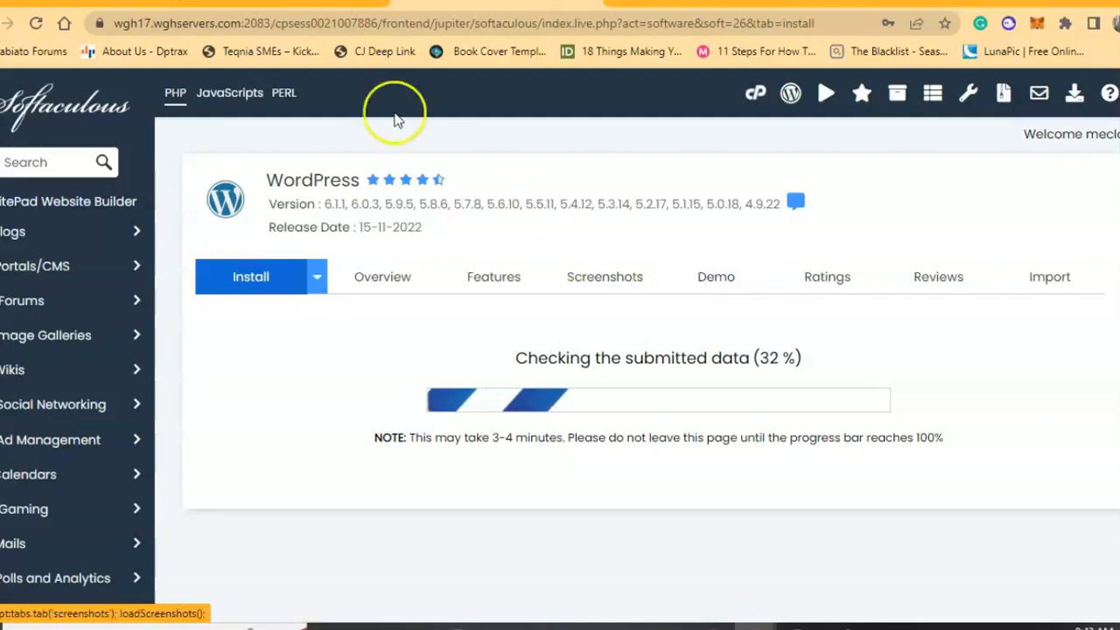
left_click(321, 3)
scroll(491, 344, "up", 5)
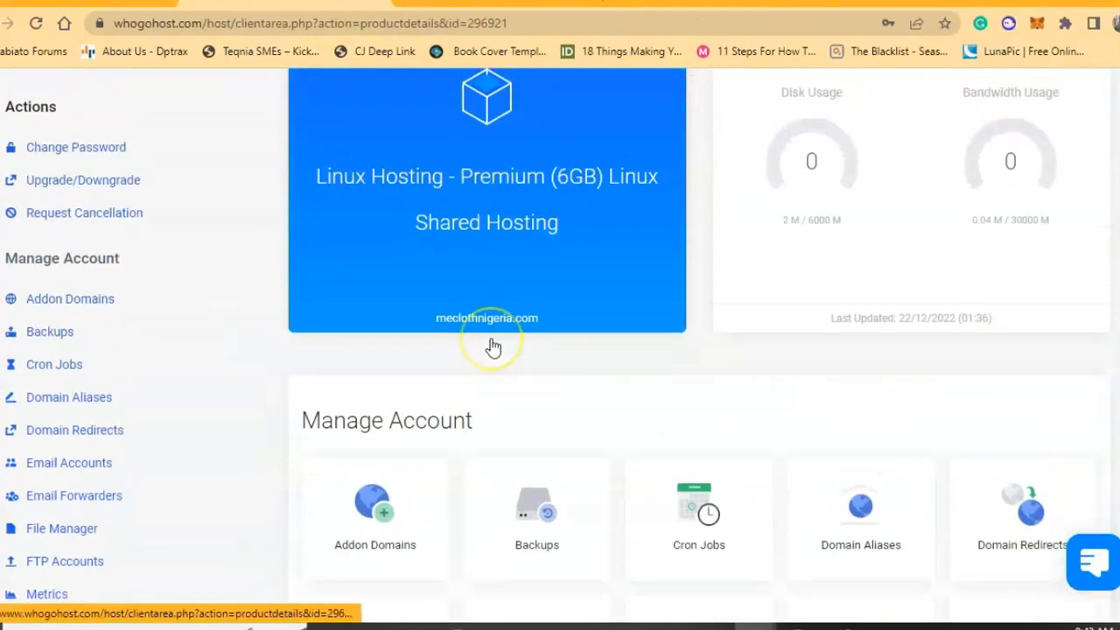
Open meclothnigeria.com, then copy its domain and load it in a new browser tab.
left_click(451, 382)
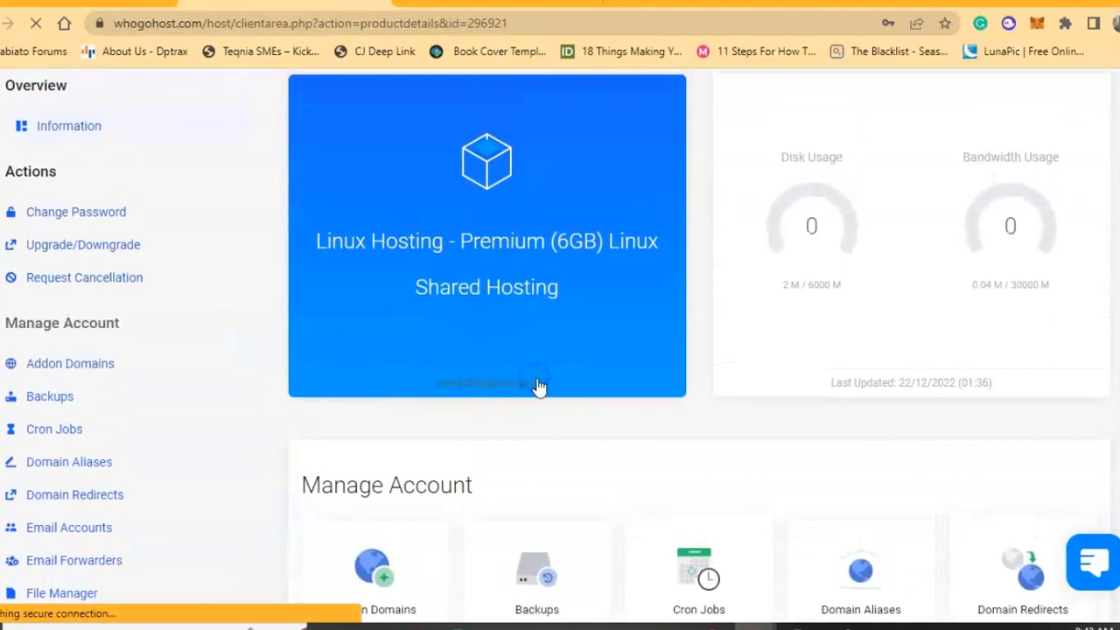
left_click(297, 23)
left_click_drag(297, 23, 192, 23)
key("ctrl+c")
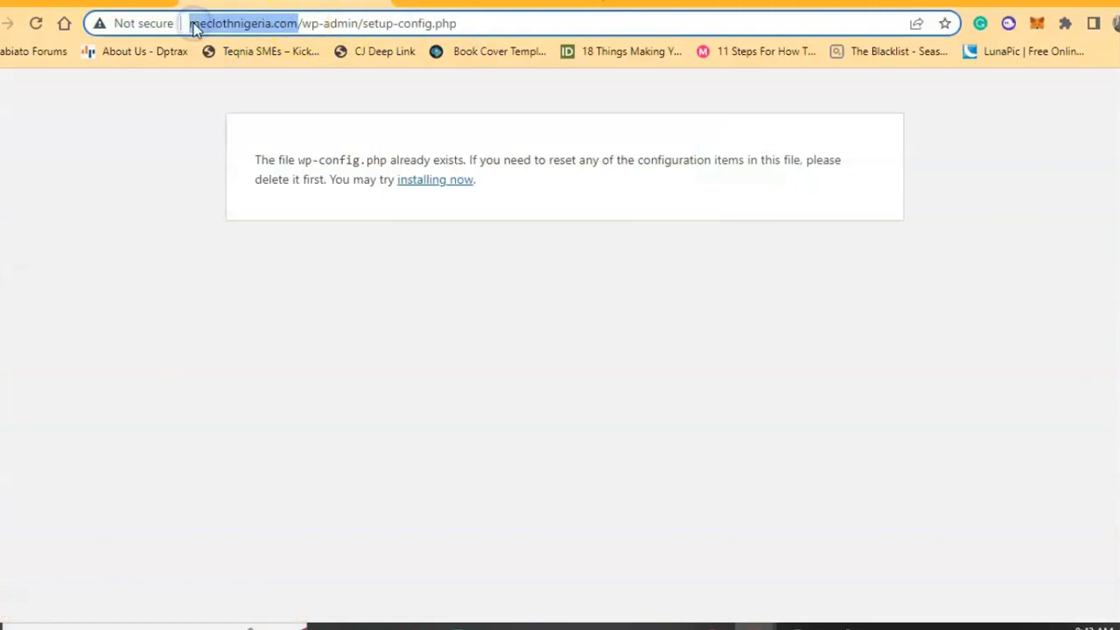
key("ctrl+t")
key("ctrl+v")
key("Return")
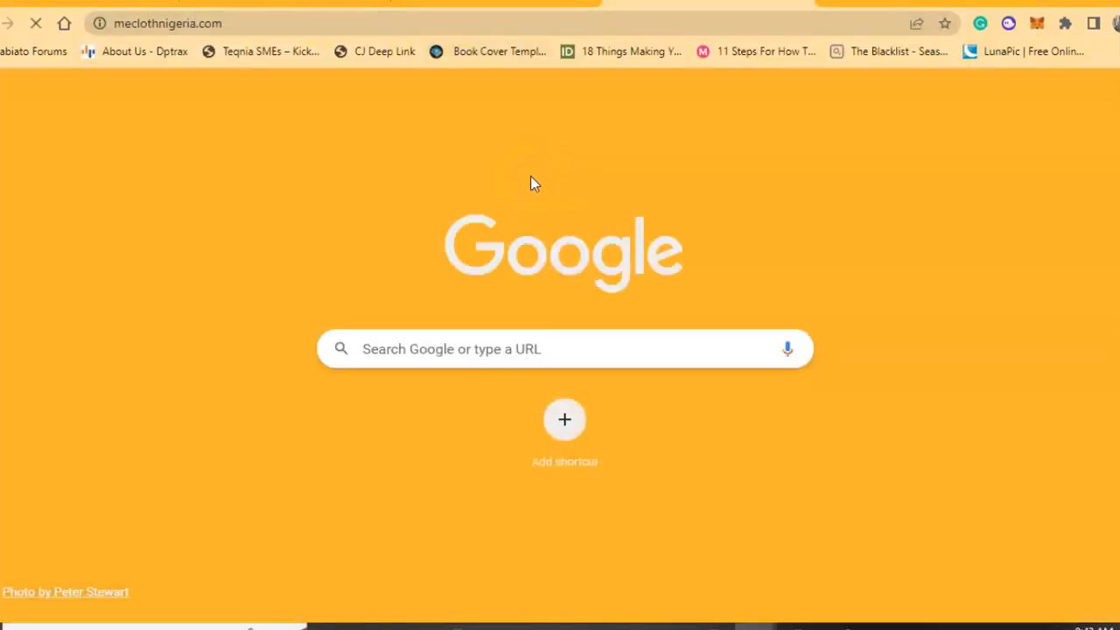
Check the WordPress installation progress in the Softaculous tab.
left_click(496, 3)
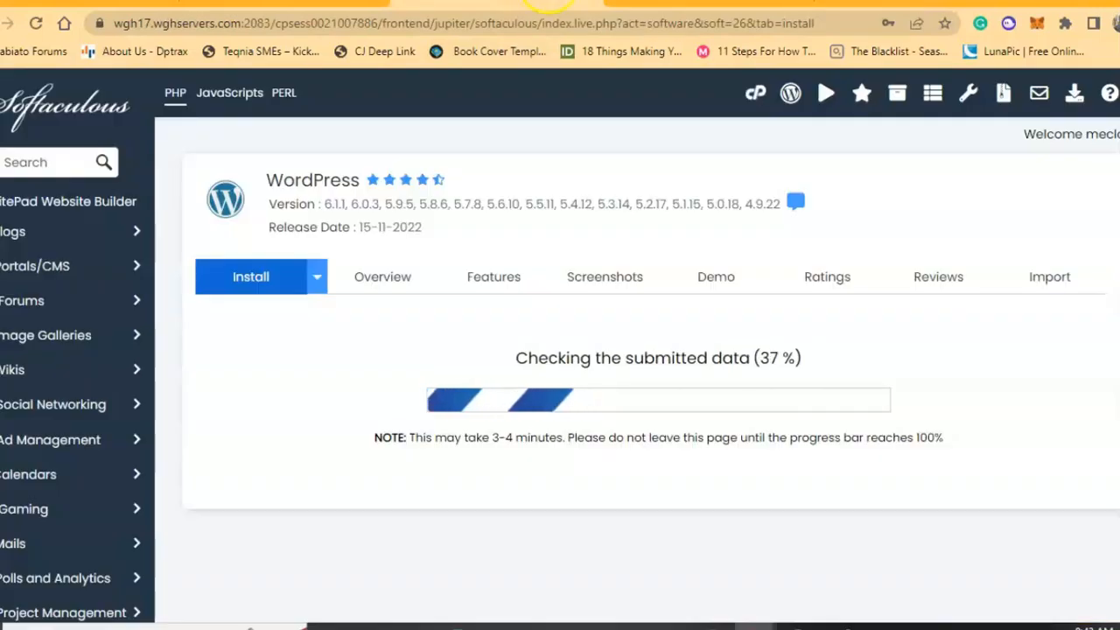
left_click(647, 3)
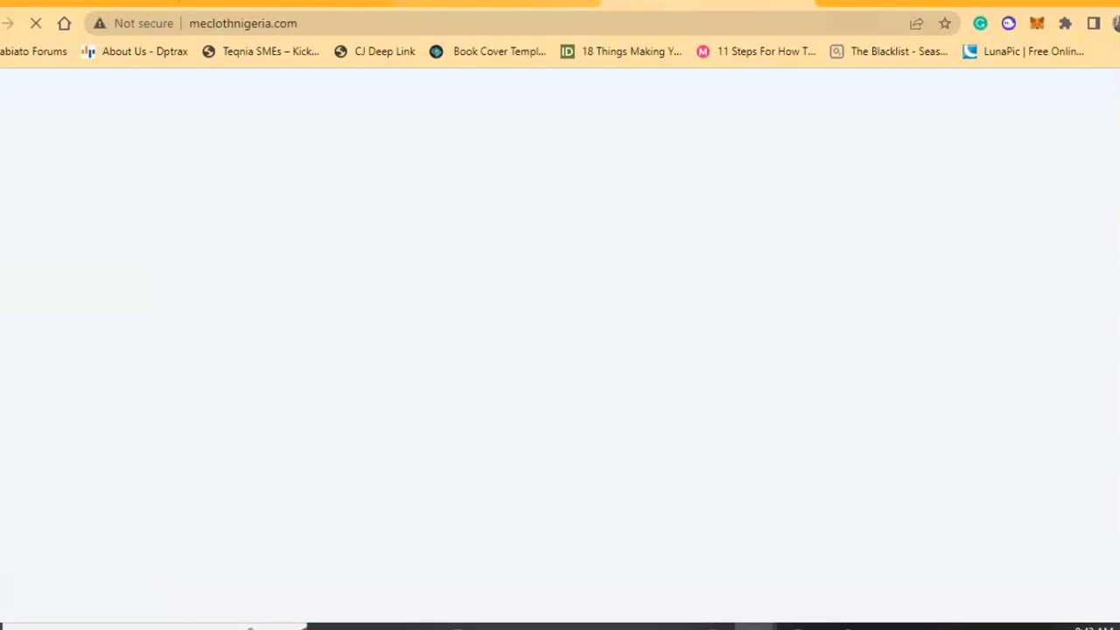
left_click(516, 3)
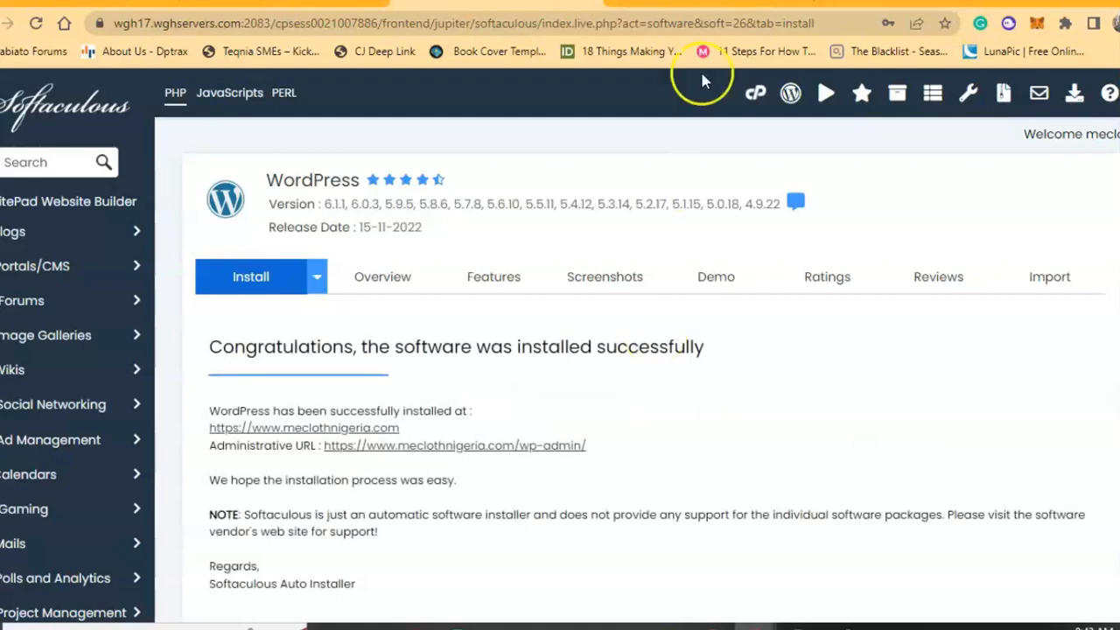
Reload the meclothnigeria.com tab and look over the default WordPress blog.
left_click(700, 3)
scroll(382, 235, "down", 5)
scroll(382, 235, "up", 5)
left_click(33, 25)
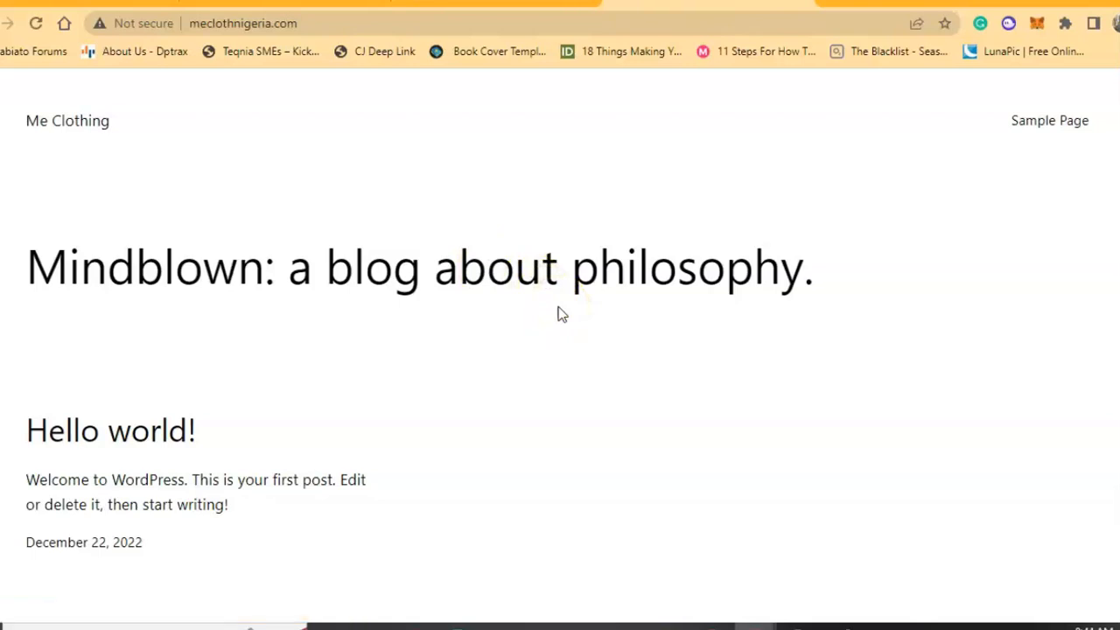
scroll(561, 314, "down", 5)
scroll(561, 314, "up", 5)
scroll(561, 314, "down", 2)
scroll(561, 314, "up", 2)
Open the wp-admin Administrative URL from the Softaculous success summary.
left_click(806, 6)
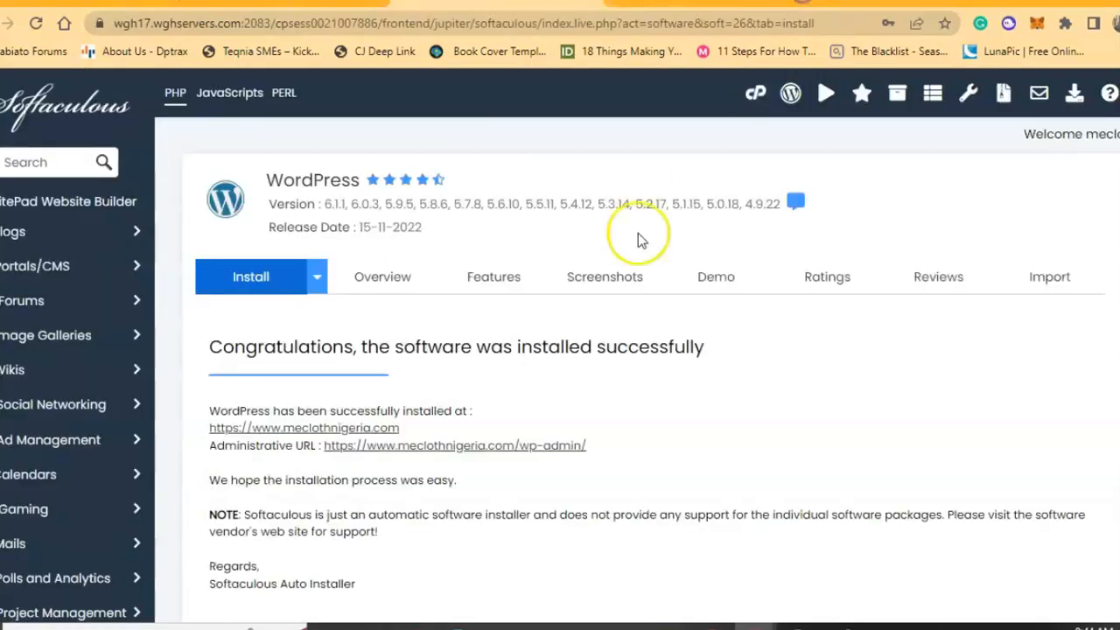
left_click(460, 446)
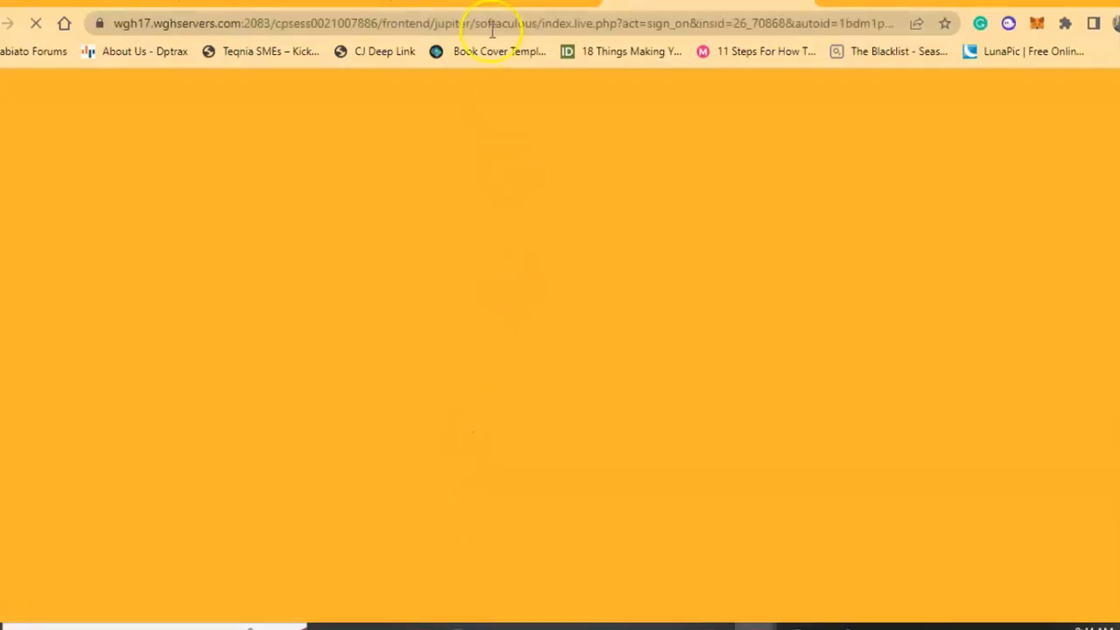
left_click(493, 5)
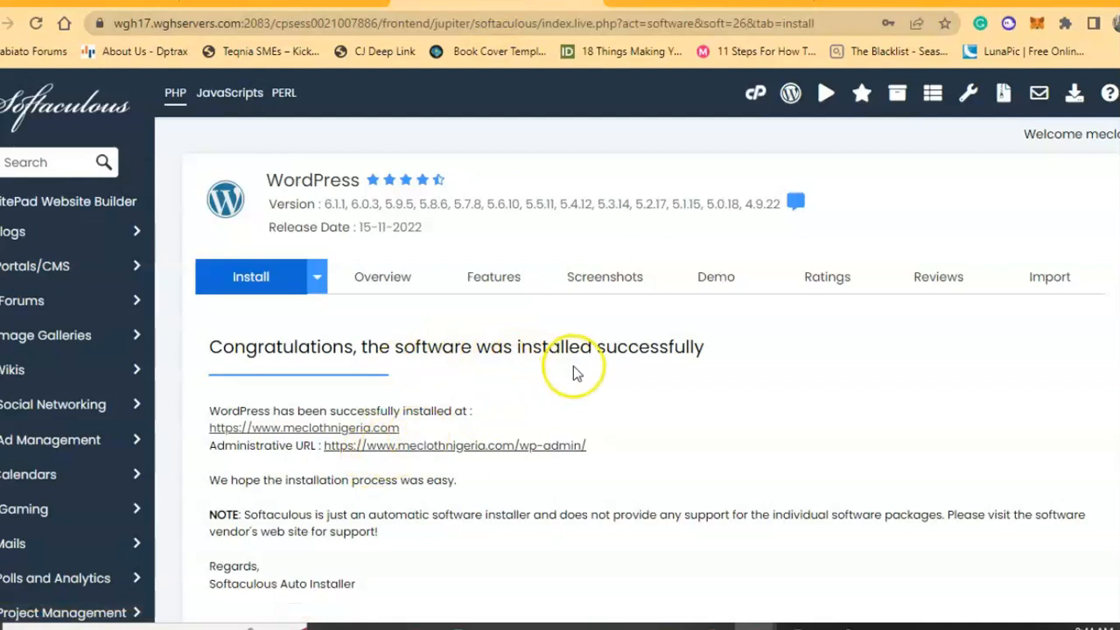
left_click(656, 3)
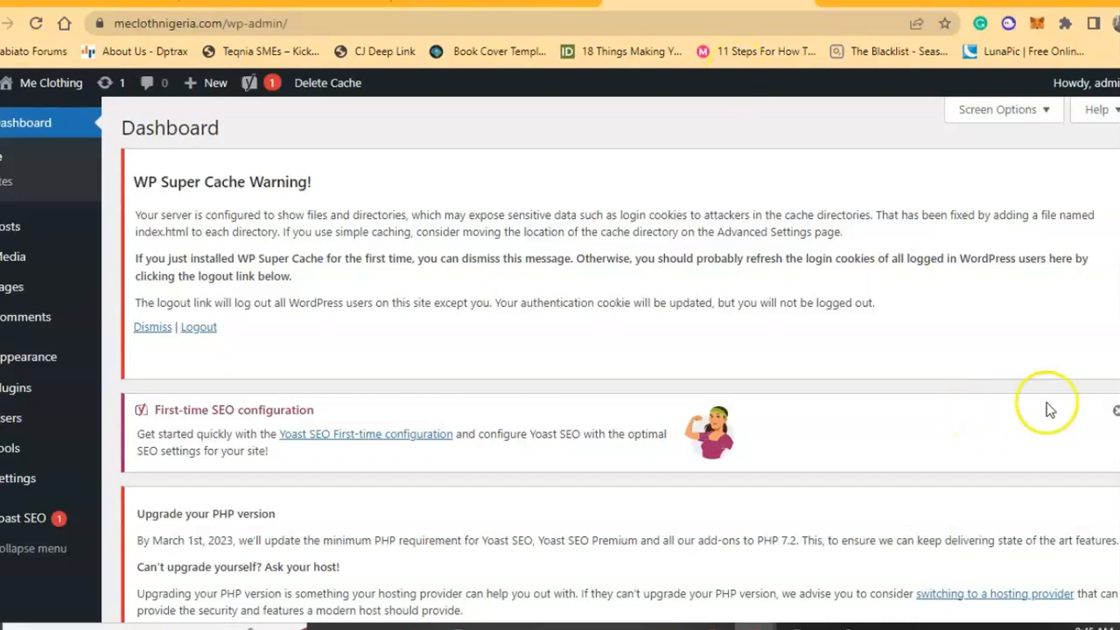
Dismiss the Yoast first-time SEO configuration notice and go to Appearance > Themes.
left_click(1112, 411)
scroll(531, 363, "down", 4)
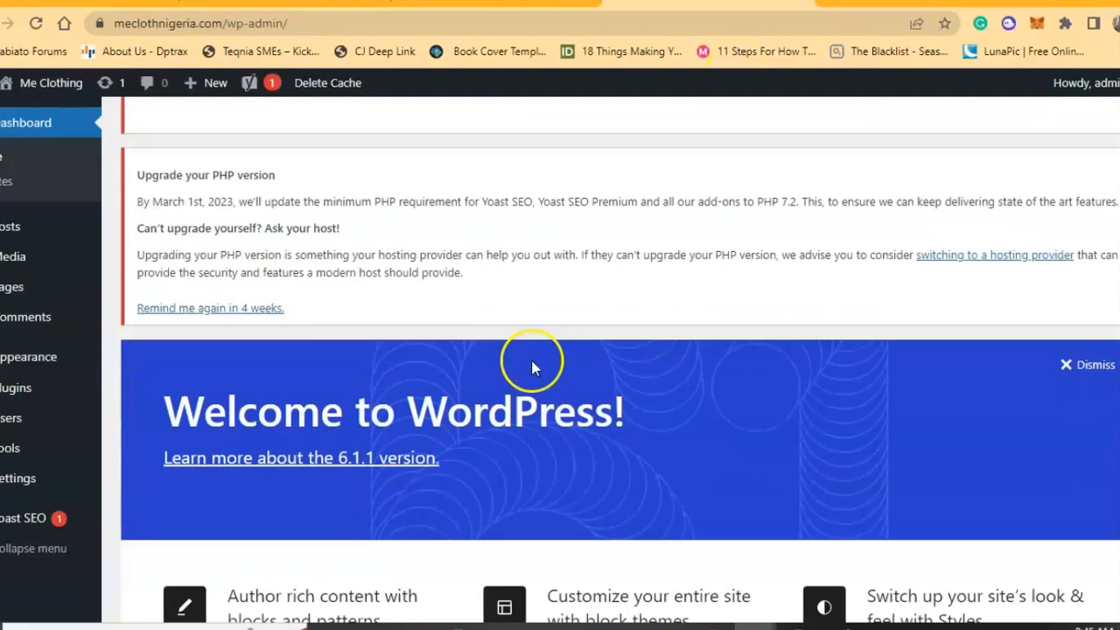
scroll(532, 361, "down", 3)
mouse_move(71, 365)
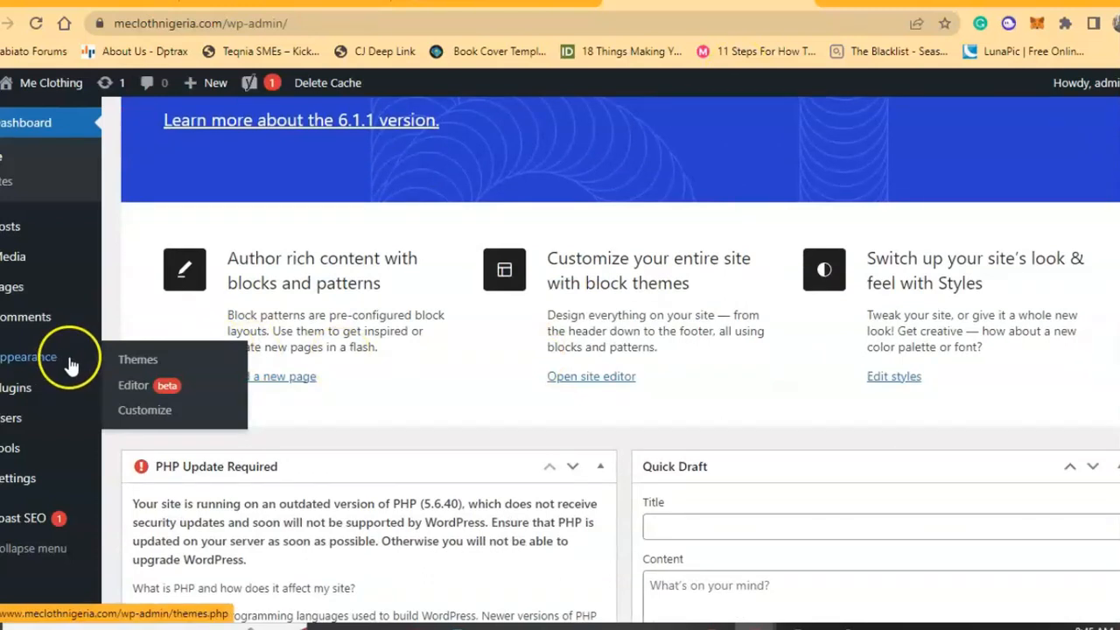
left_click(146, 367)
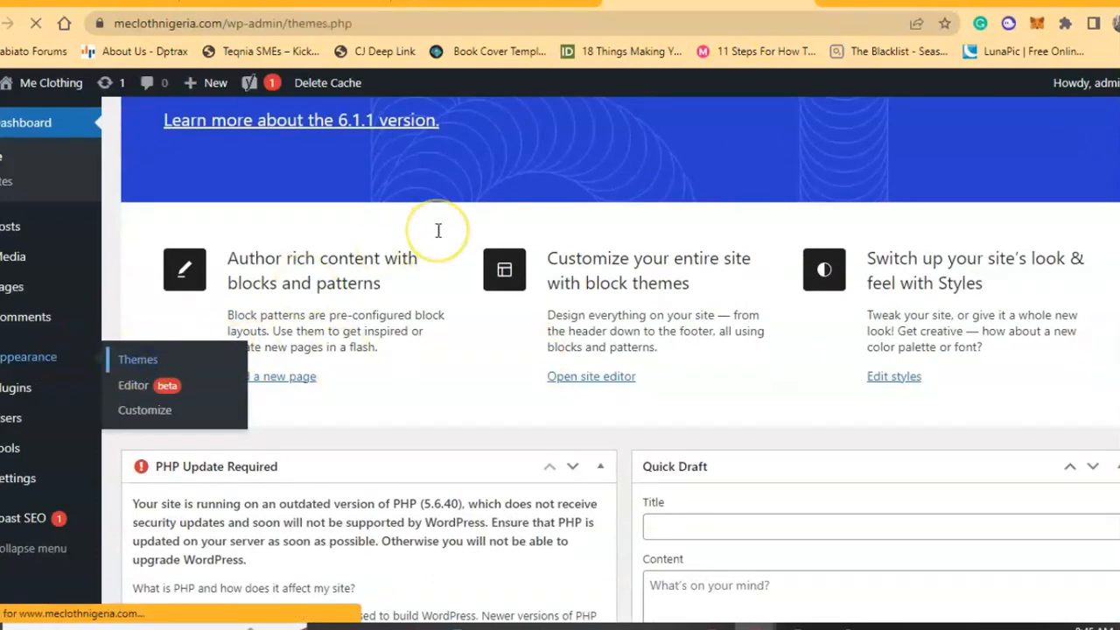
Activate the Twenty Twenty-Two theme on the Themes page.
scroll(438, 230, "up", 5)
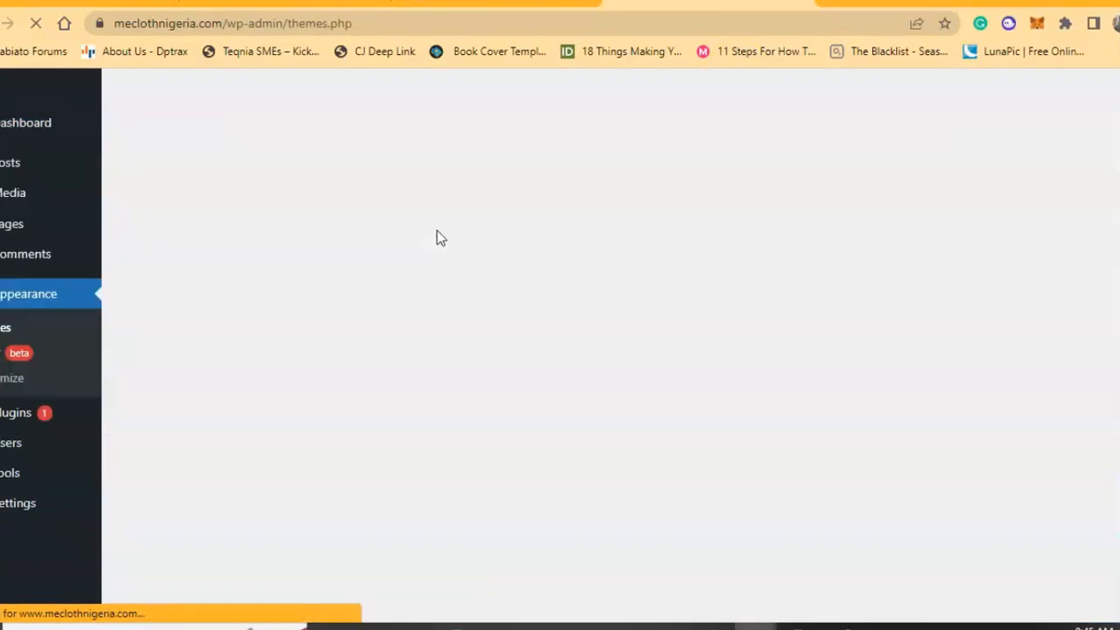
scroll(437, 230, "down", 3)
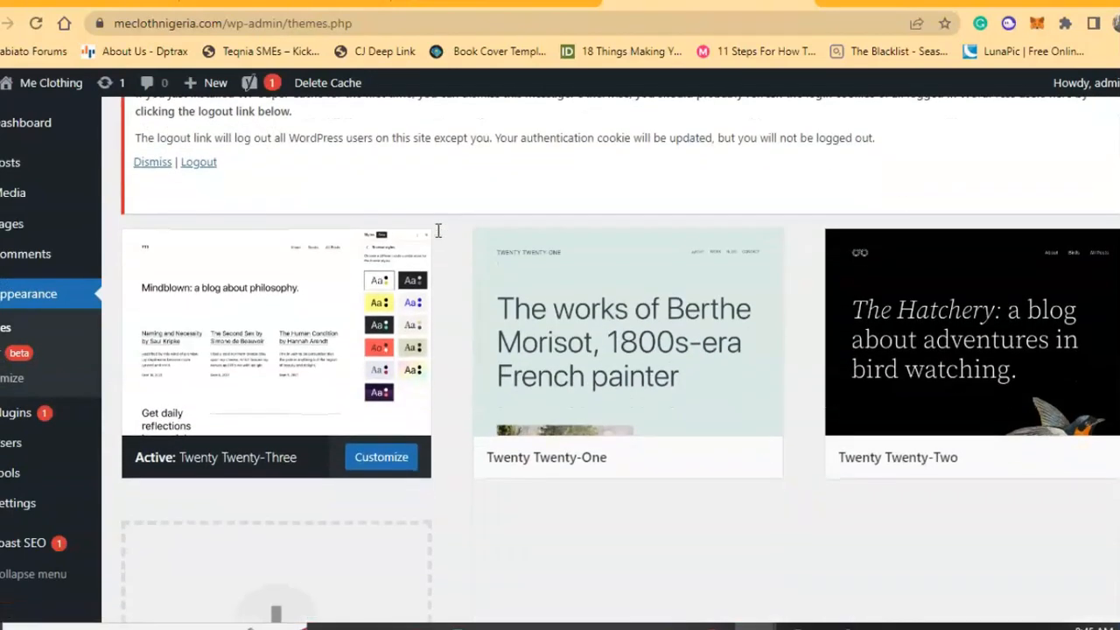
mouse_move(626, 350)
mouse_move(895, 390)
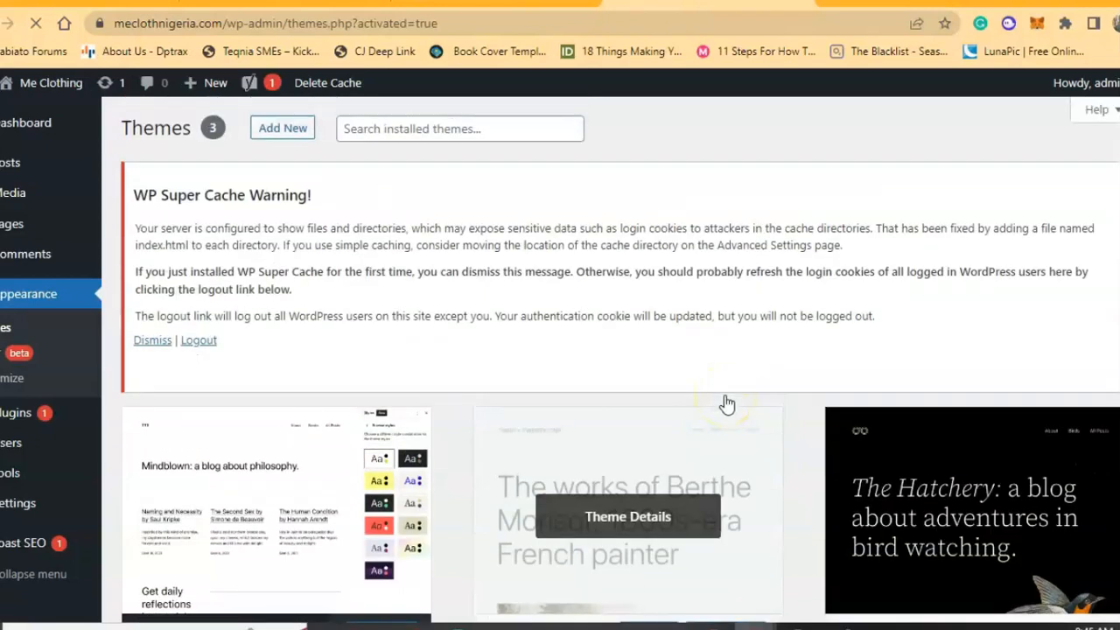
scroll(489, 322, "down", 6)
scroll(489, 322, "up", 6)
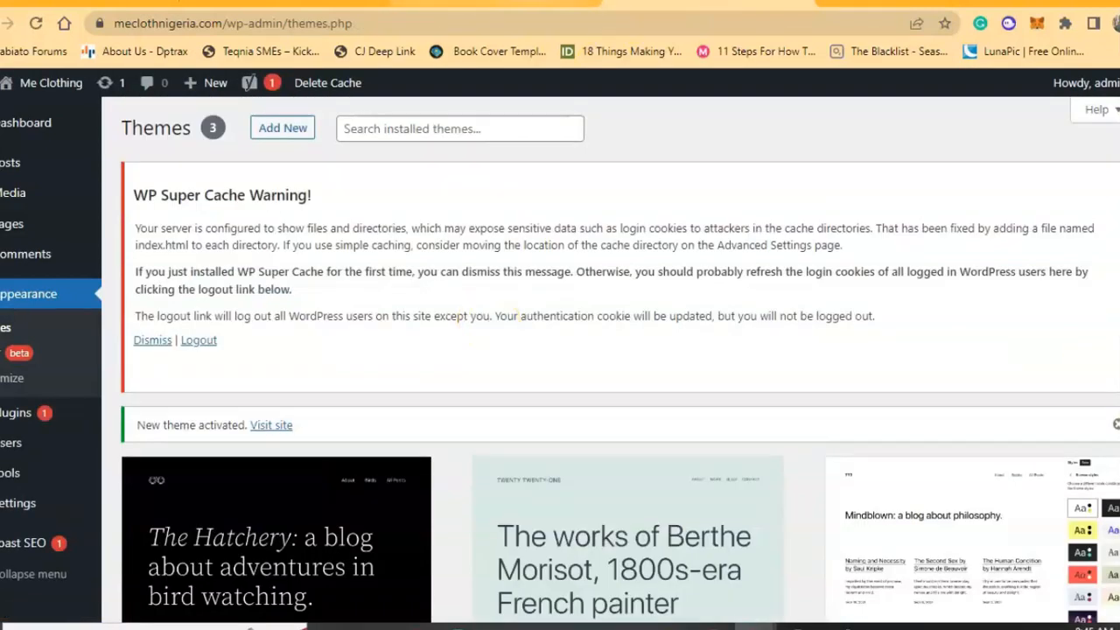
Open the Me Clothing live site in a new tab via Visit Site.
mouse_move(61, 87)
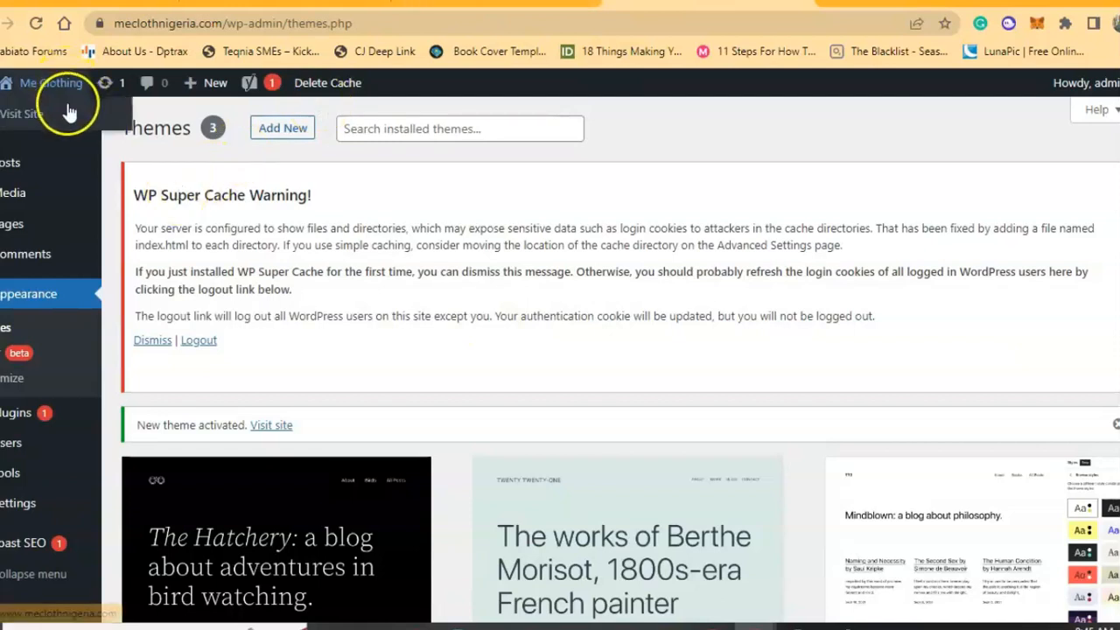
right_click(67, 109)
left_click(92, 117)
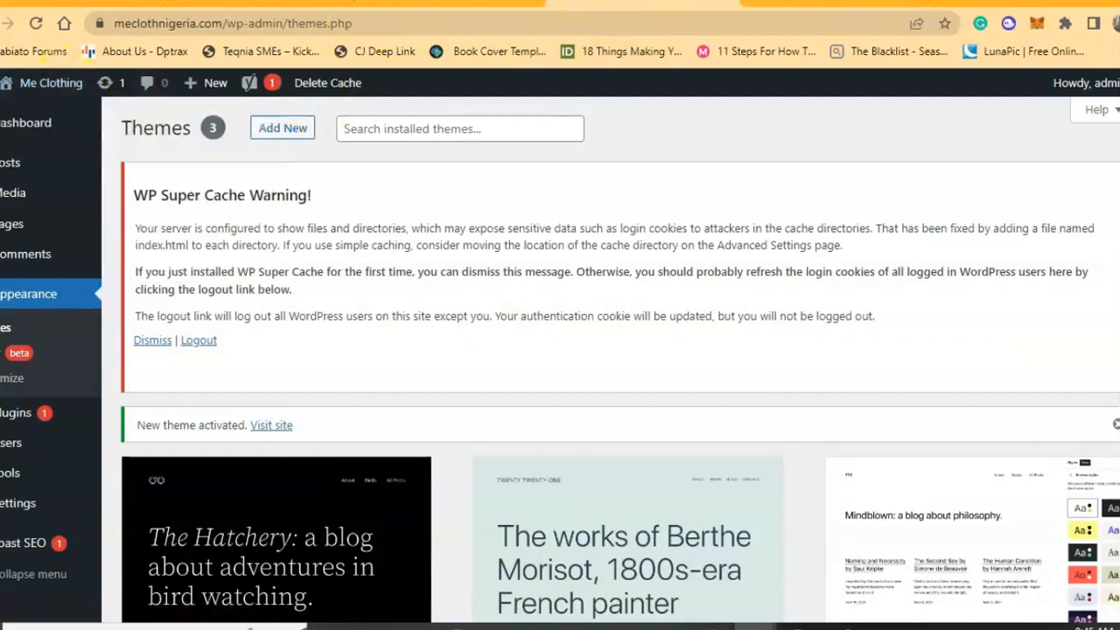